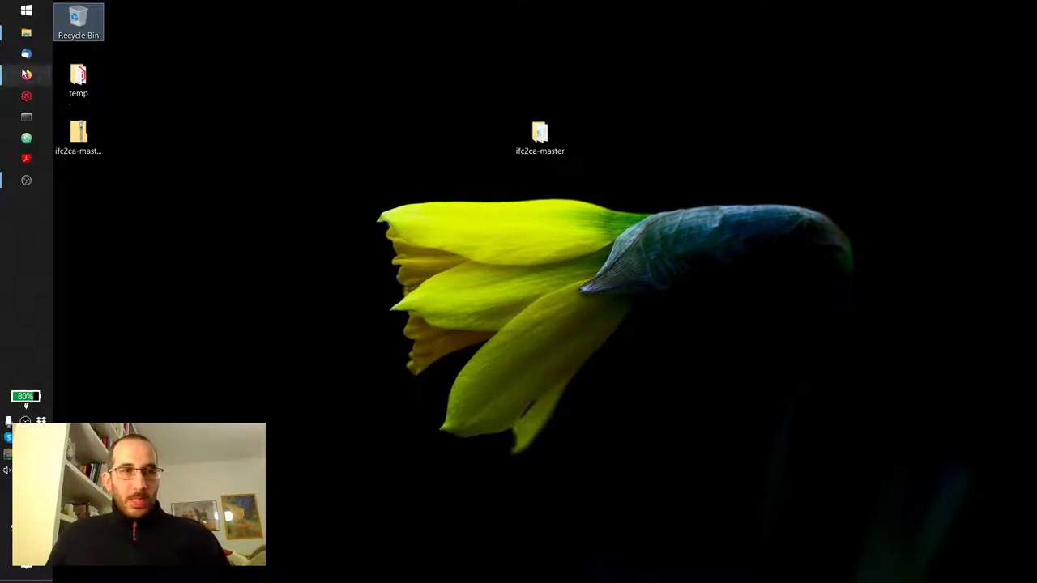
- Restore the Firefox window showing the Code_Aster for Windows Welcome page
{"action": "mouse_move", "coordinate": [24, 76]}
{"action": "left_click", "coordinate": [79, 90]}
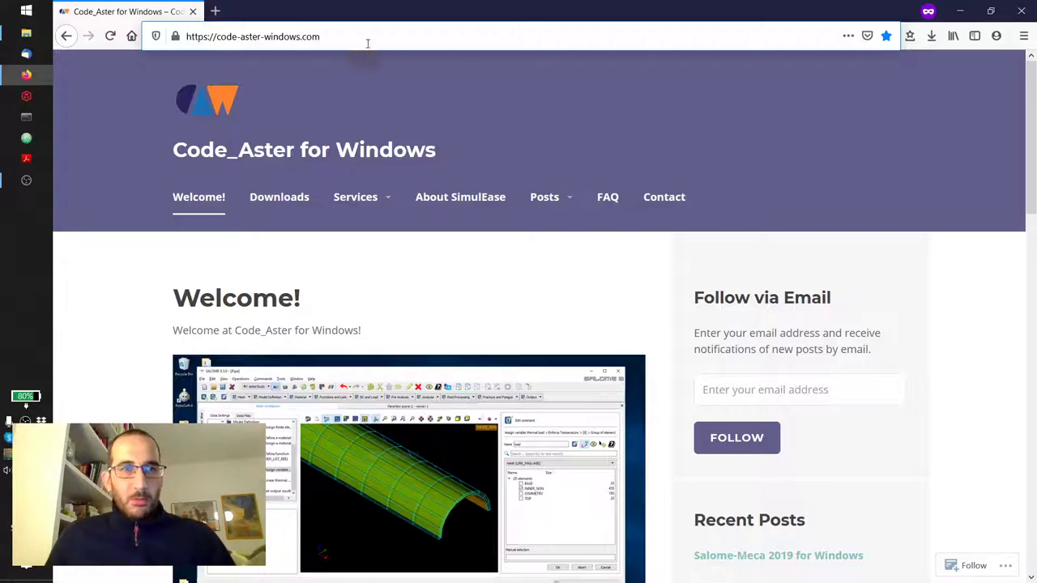
{"action": "left_click_drag", "start_coordinate": [343, 34], "coordinate": [155, 40]}
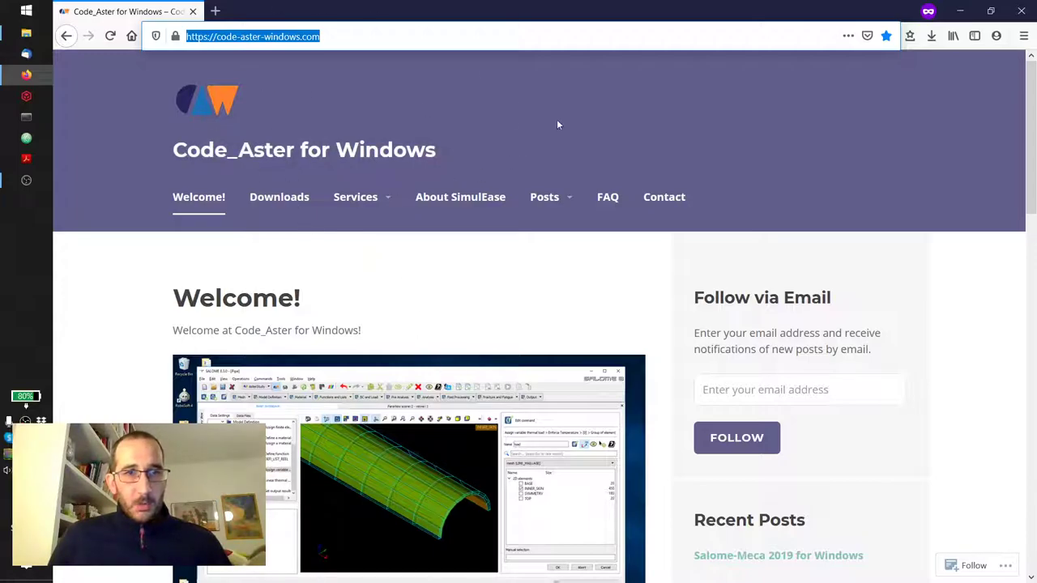
- Load github.com in a new private browsing tab
{"action": "left_click", "coordinate": [215, 11]}
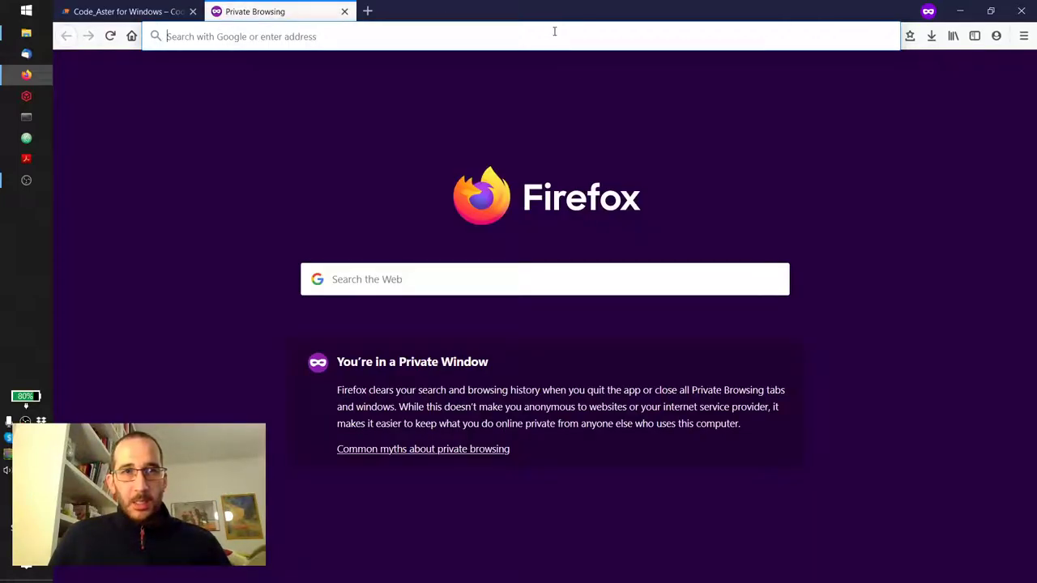
{"action": "type", "text": "gi"}
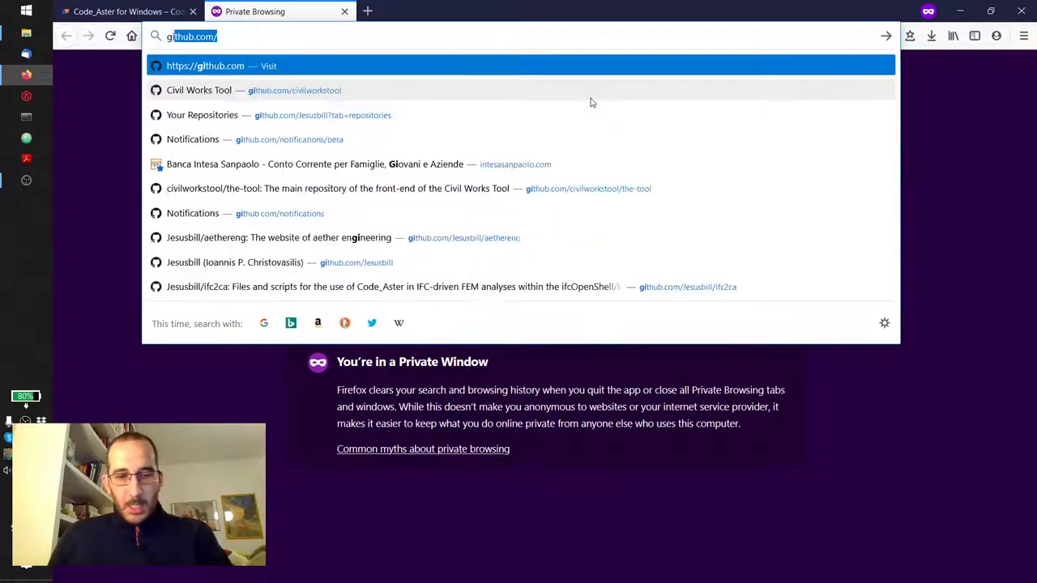
{"action": "type", "text": "thub"}
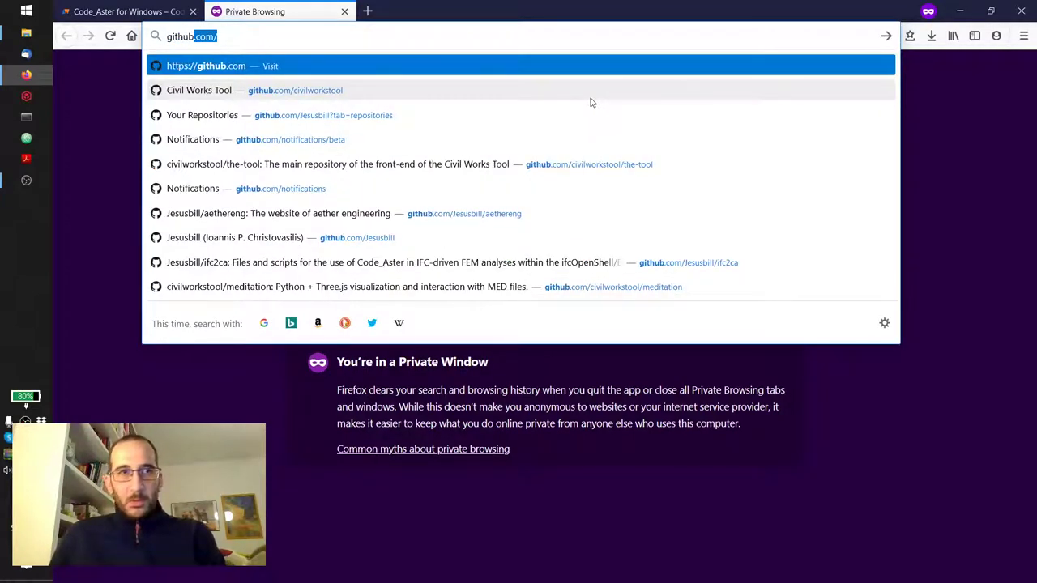
{"action": "key", "text": "Return"}
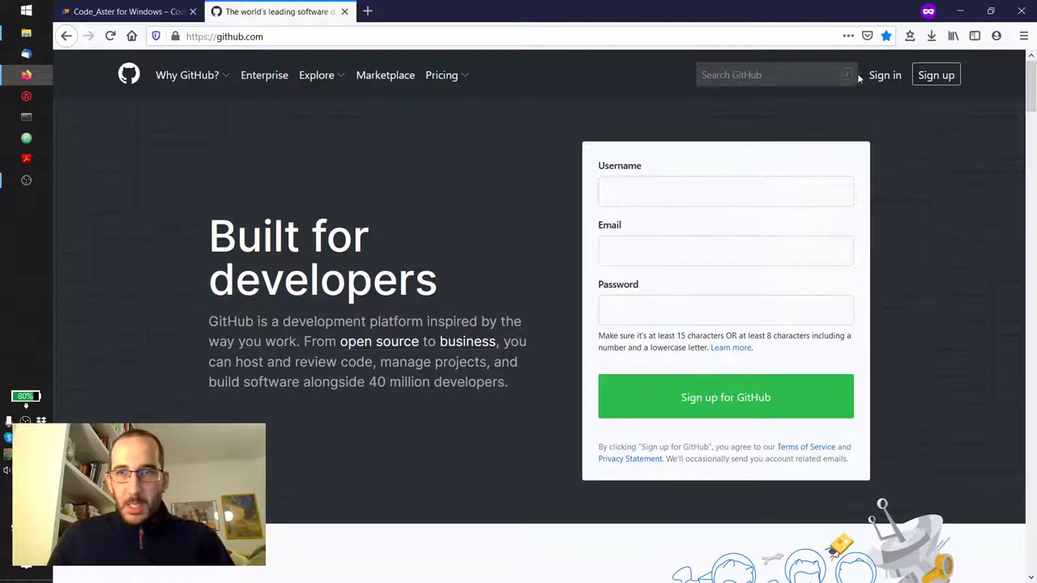
- Search GitHub for ifc2ca, correcting the mistyped 'if2' query
{"action": "left_click", "coordinate": [788, 73]}
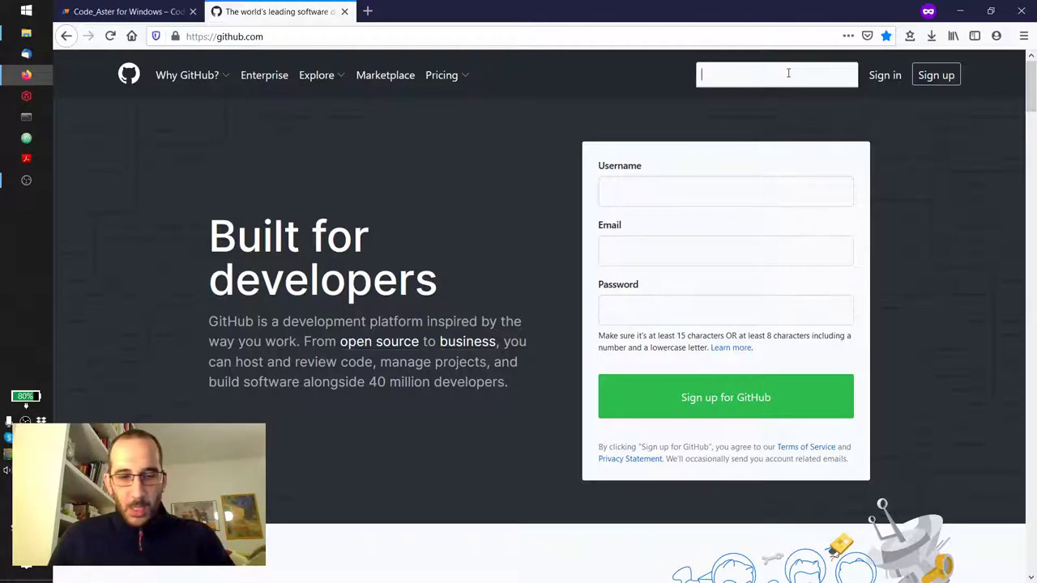
{"action": "type", "text": "if2ca"}
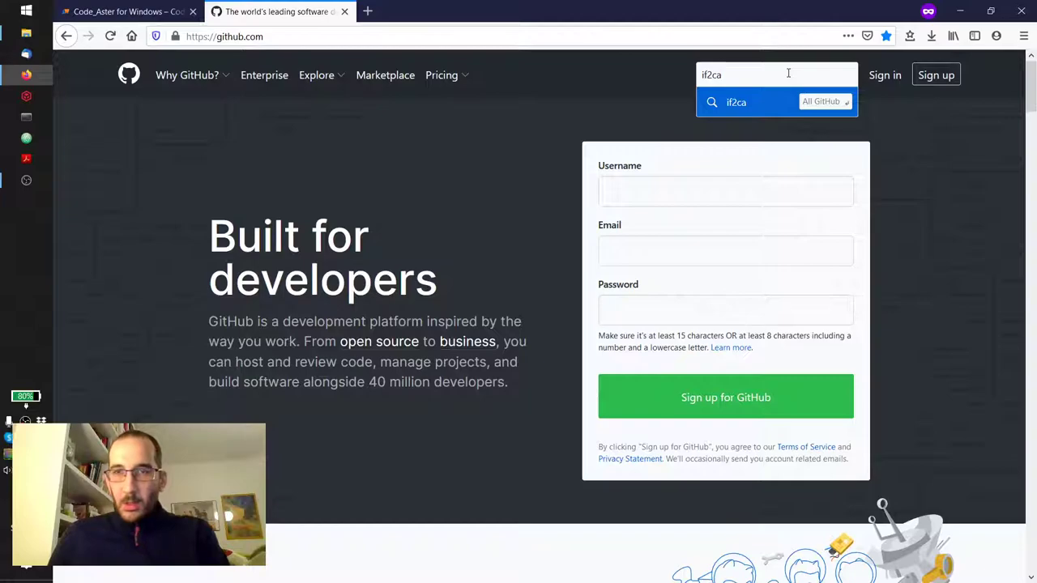
{"action": "key", "text": "Return"}
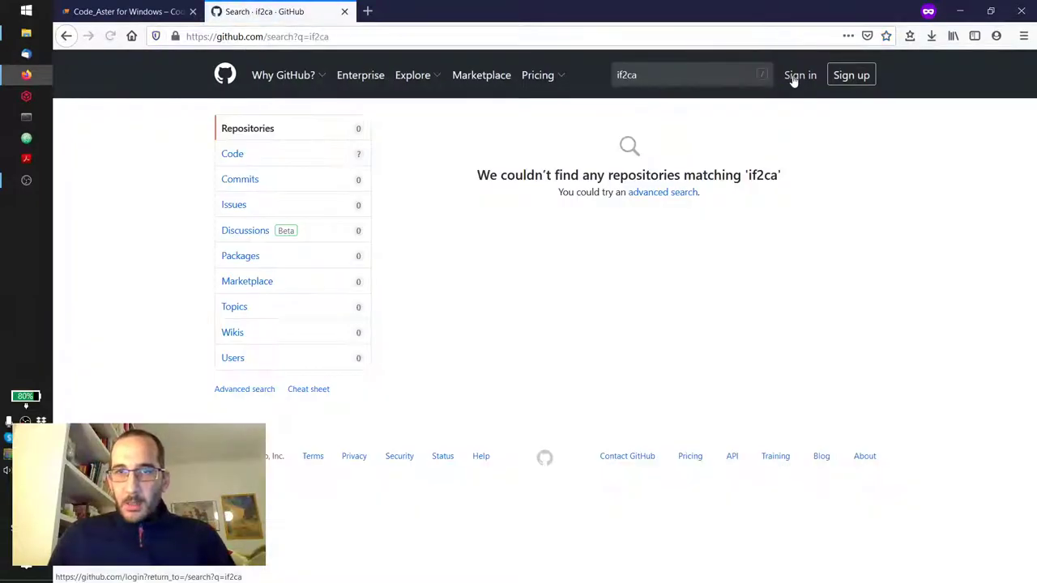
{"action": "left_click", "coordinate": [625, 75]}
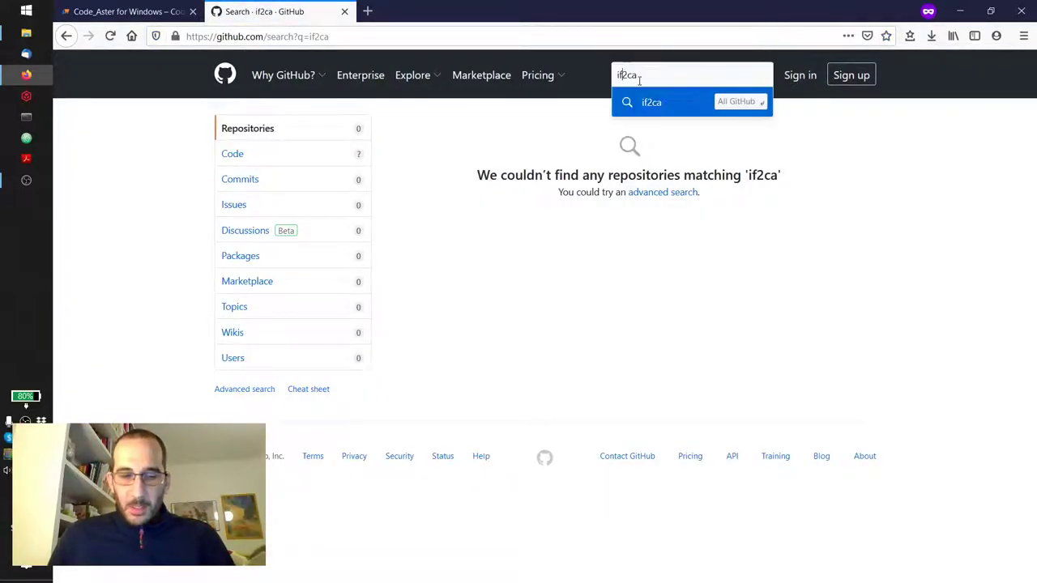
{"action": "type", "text": "c"}
{"action": "key", "text": "Return"}
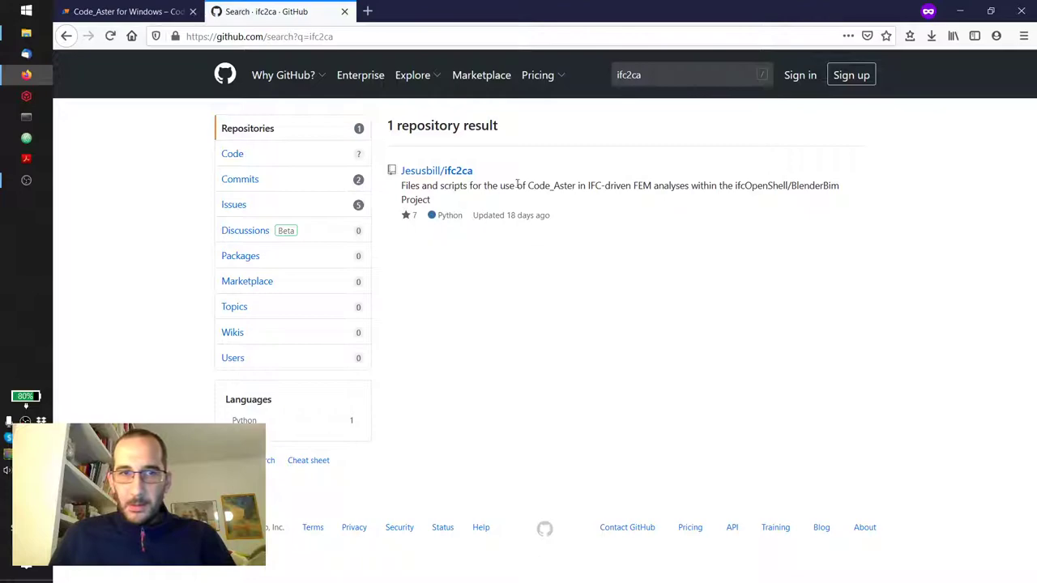
- Open the ifc2ca repository, show its Clone or download options, then close Firefox
{"action": "left_click", "coordinate": [446, 171]}
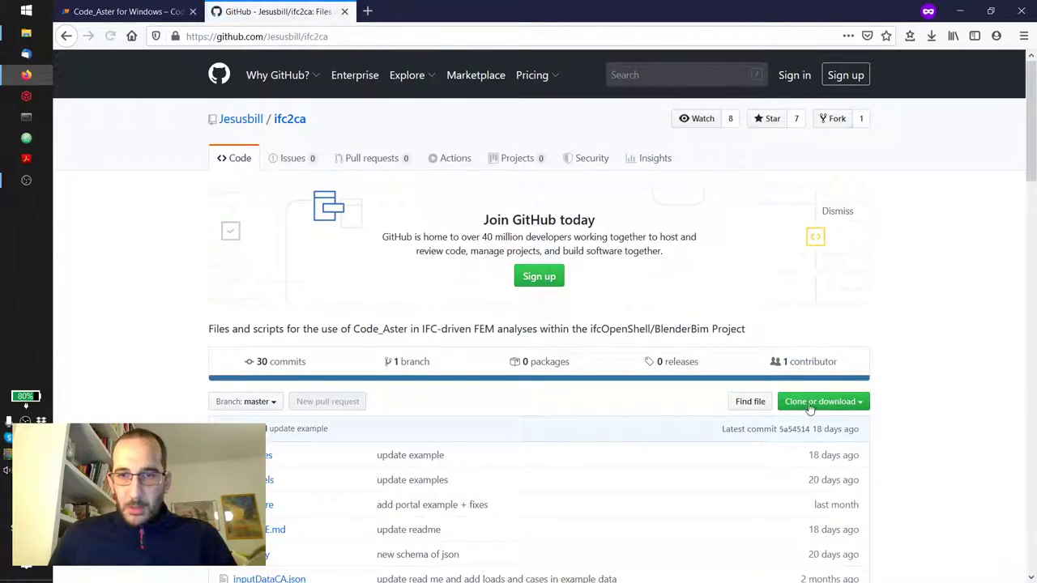
{"action": "left_click", "coordinate": [810, 406]}
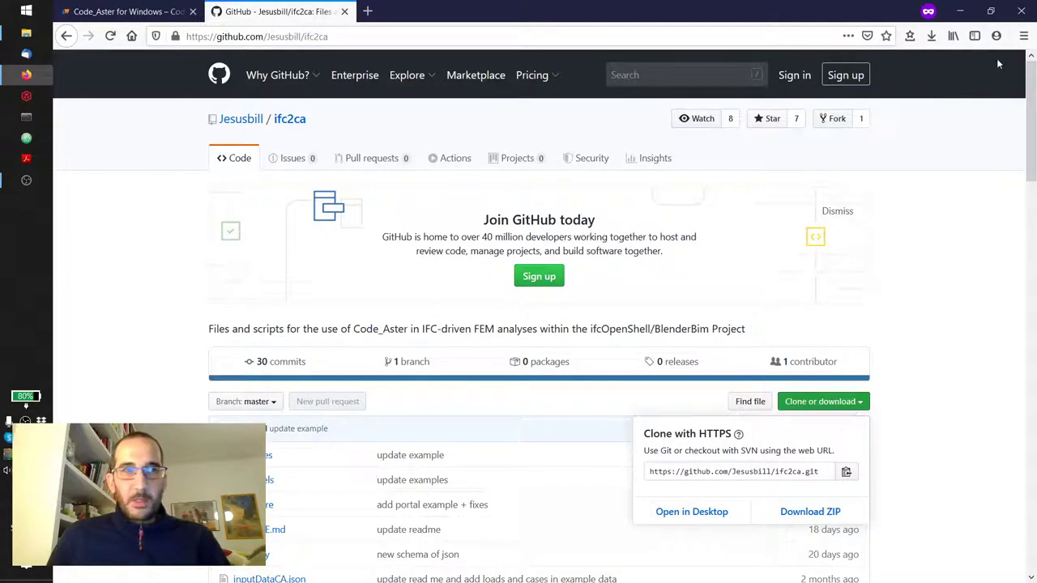
{"action": "left_click", "coordinate": [1021, 11]}
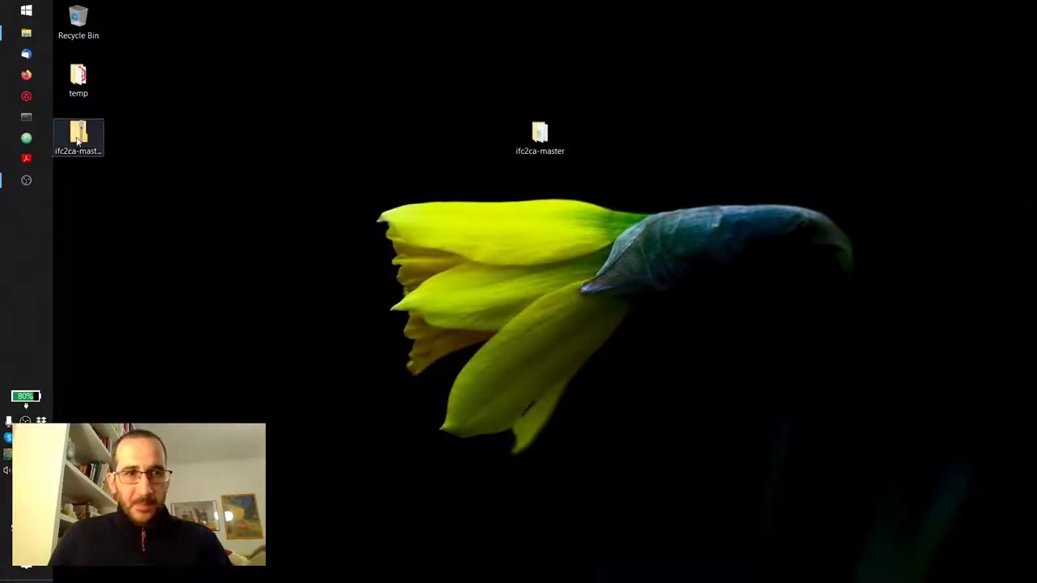
- Open the ifc2ca-master desktop folder, then launch run_salome.bat from sm-2019-w64-0.3
{"action": "double_click", "coordinate": [540, 134]}
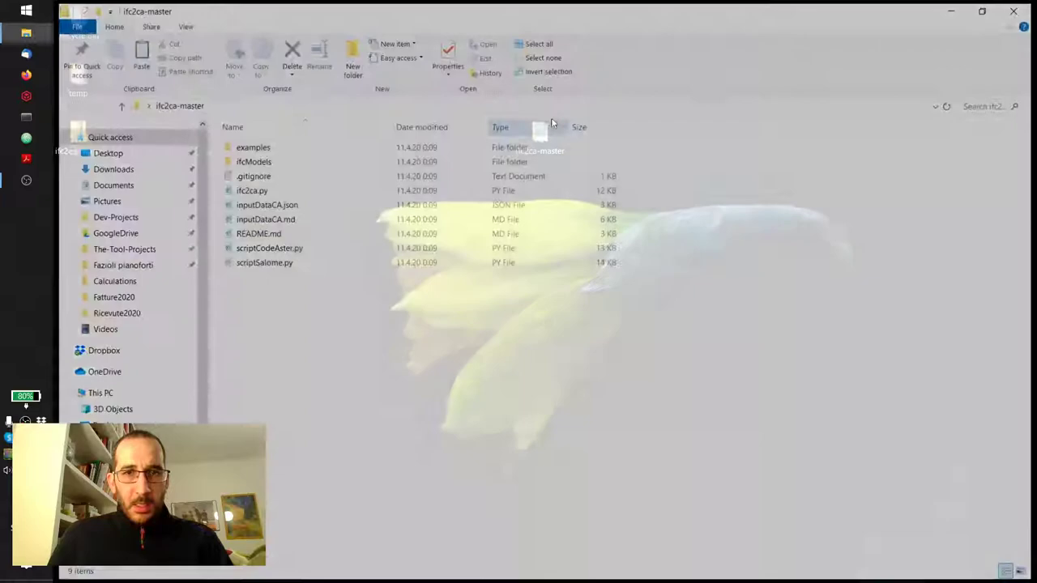
{"action": "mouse_move", "coordinate": [27, 36]}
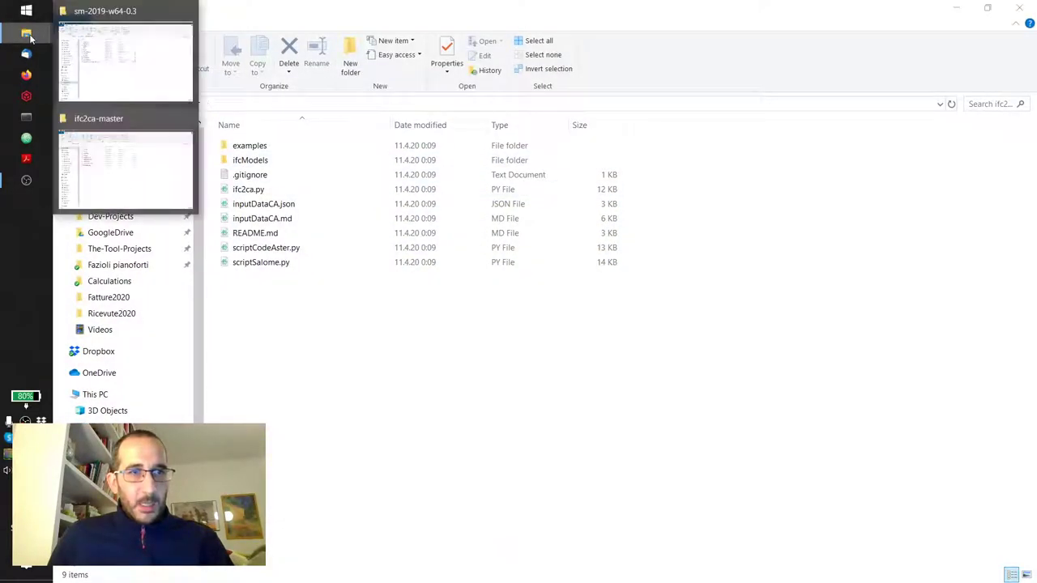
{"action": "left_click", "coordinate": [125, 61]}
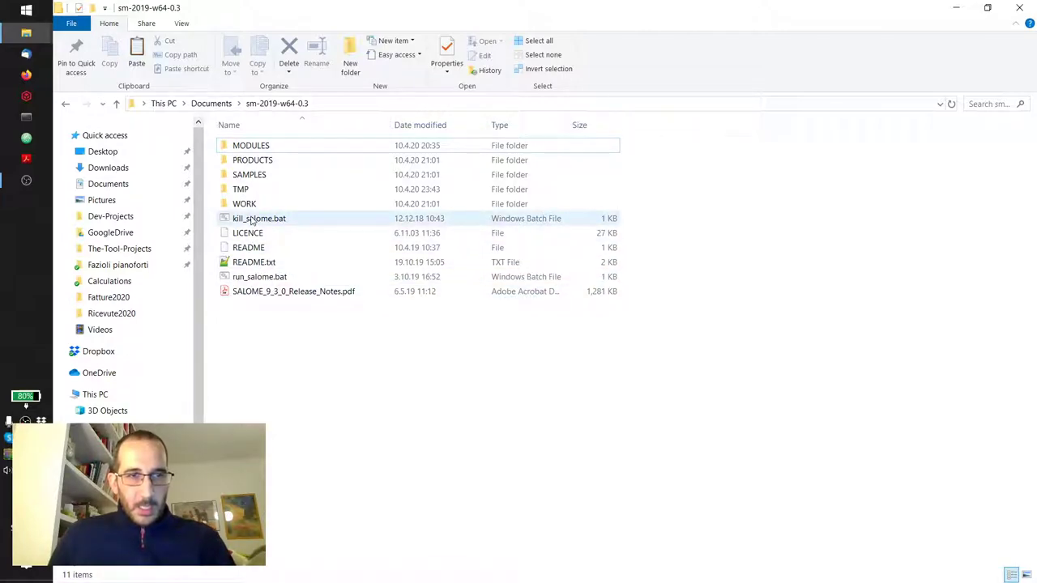
{"action": "double_click", "coordinate": [253, 279]}
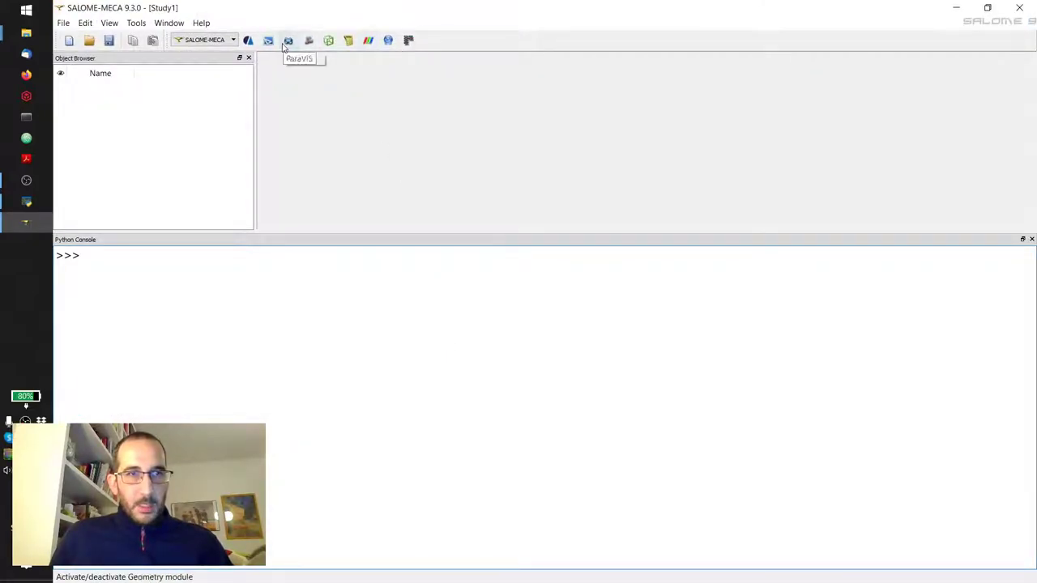
- In AsterStudy, import CA_input_00.comm from Desktop/ifc2ca-master/examples/portal_01 as a new stage
{"action": "left_click", "coordinate": [248, 41]}
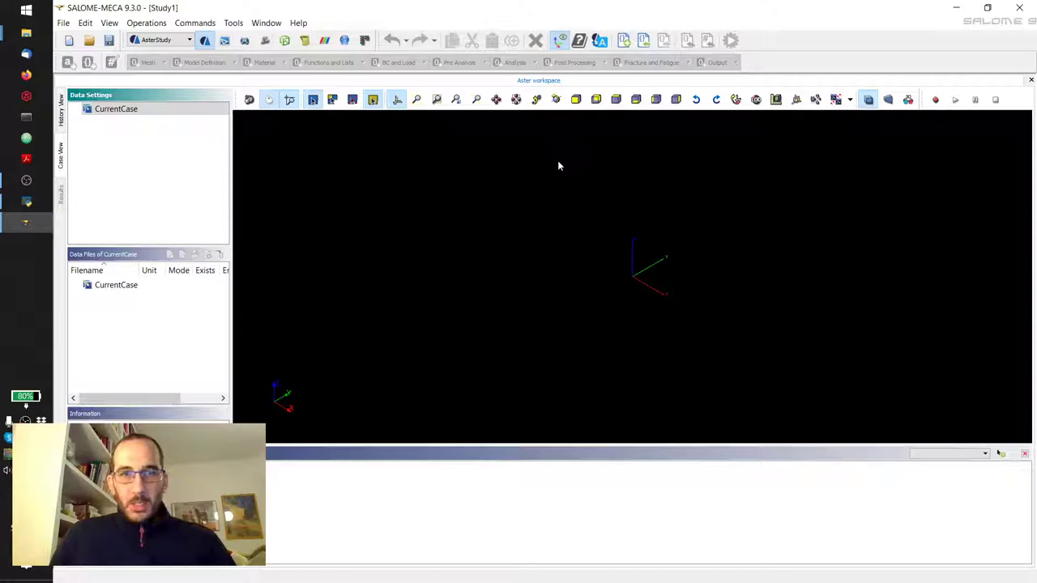
{"action": "left_click", "coordinate": [642, 43]}
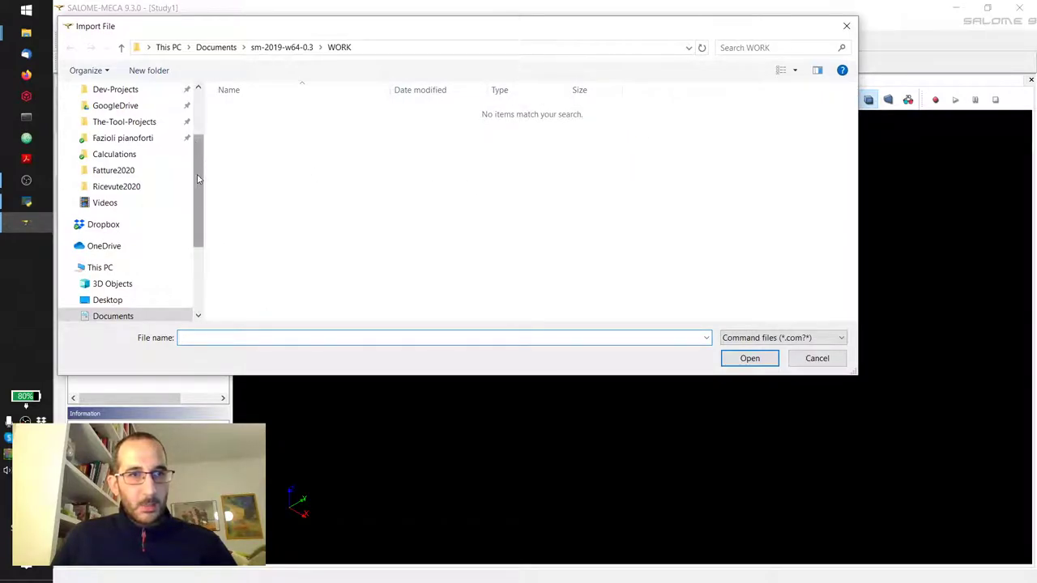
{"action": "scroll", "coordinate": [198, 178], "scroll_direction": "up", "scroll_amount": 2}
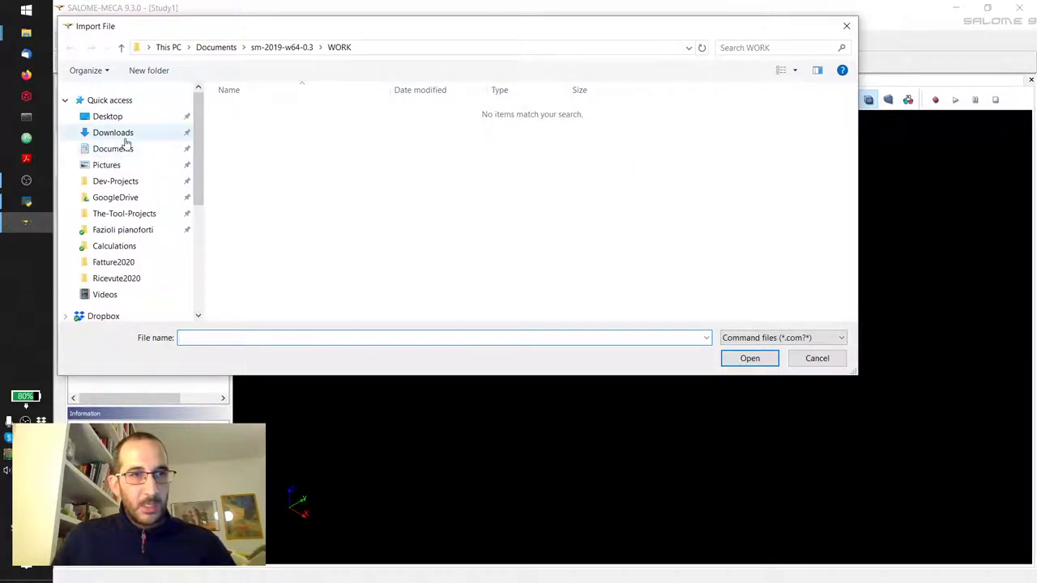
{"action": "left_click", "coordinate": [113, 116]}
{"action": "double_click", "coordinate": [270, 111]}
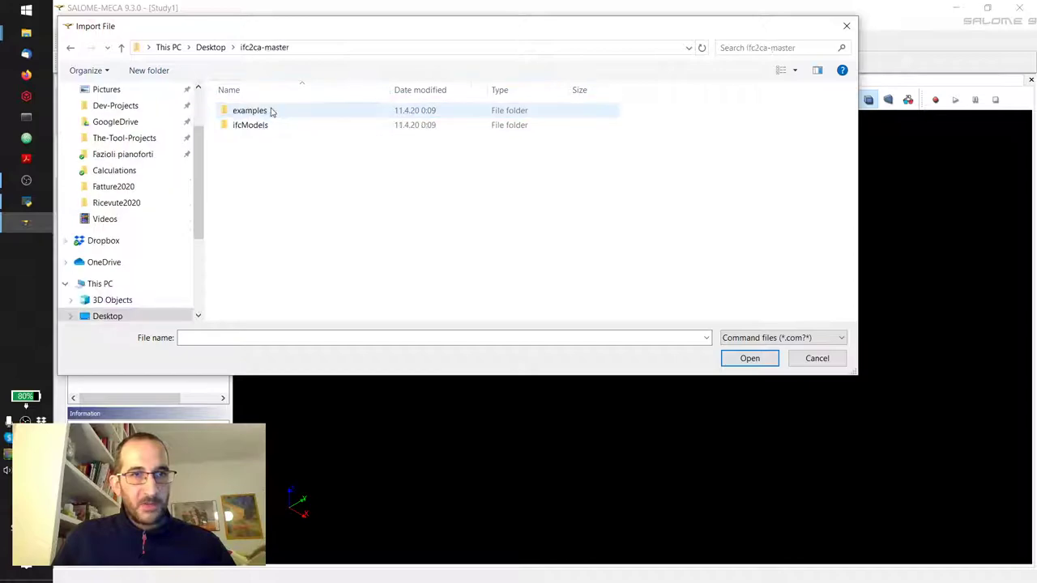
{"action": "double_click", "coordinate": [258, 111]}
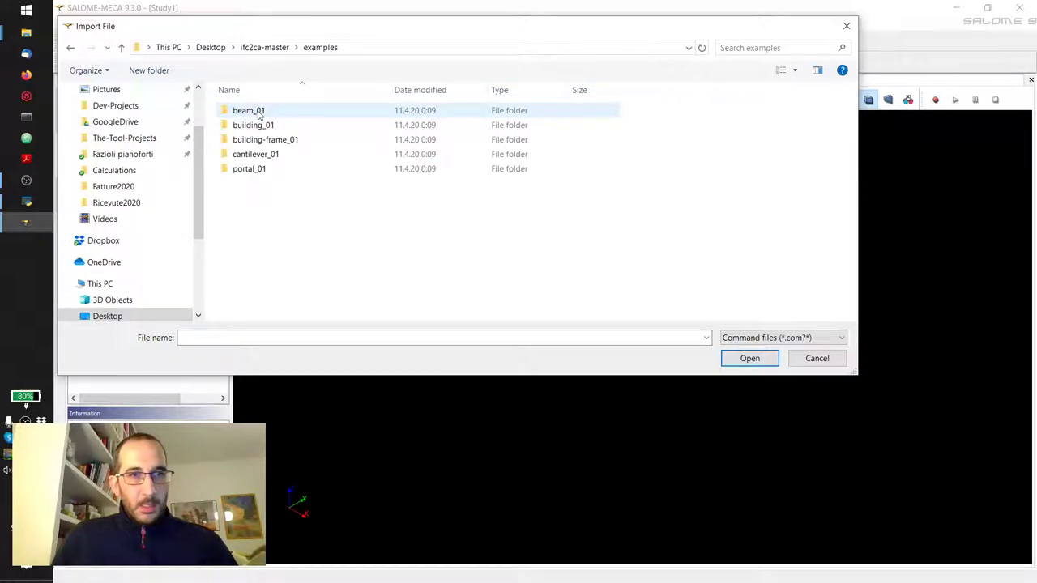
{"action": "double_click", "coordinate": [250, 169]}
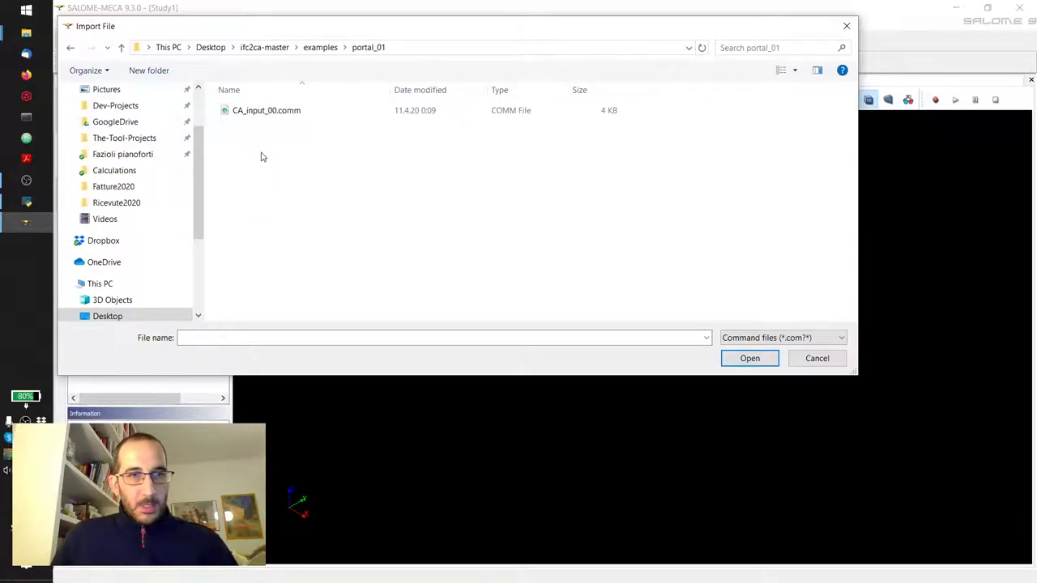
{"action": "left_click", "coordinate": [271, 111]}
{"action": "left_click", "coordinate": [751, 361]}
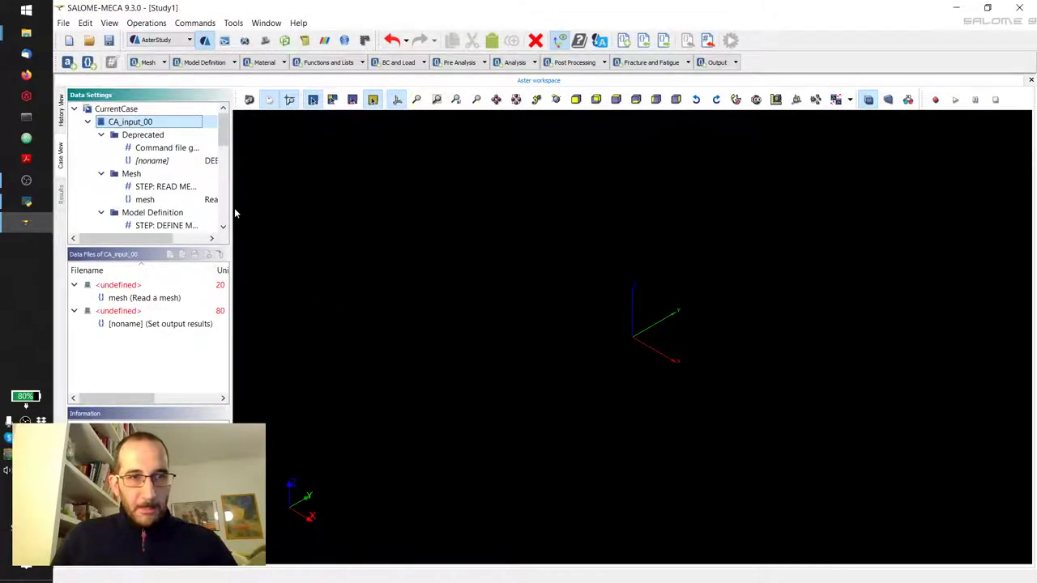
- Enlarge the case tree and inspect the mesh command's undefined unit 20 input file
{"action": "left_click_drag", "start_coordinate": [232, 208], "coordinate": [347, 209]}
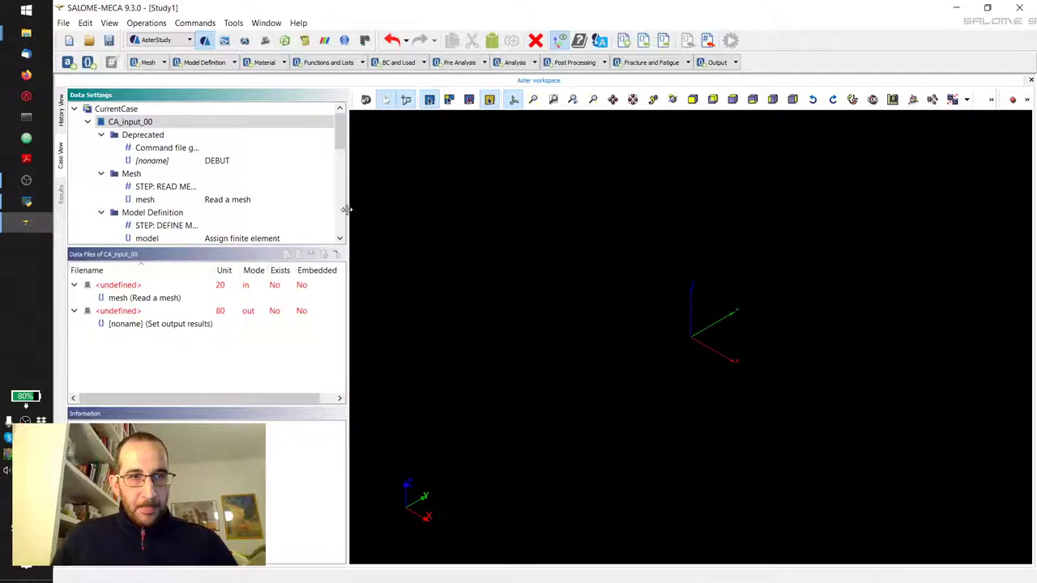
{"action": "left_click_drag", "start_coordinate": [257, 248], "coordinate": [255, 264]}
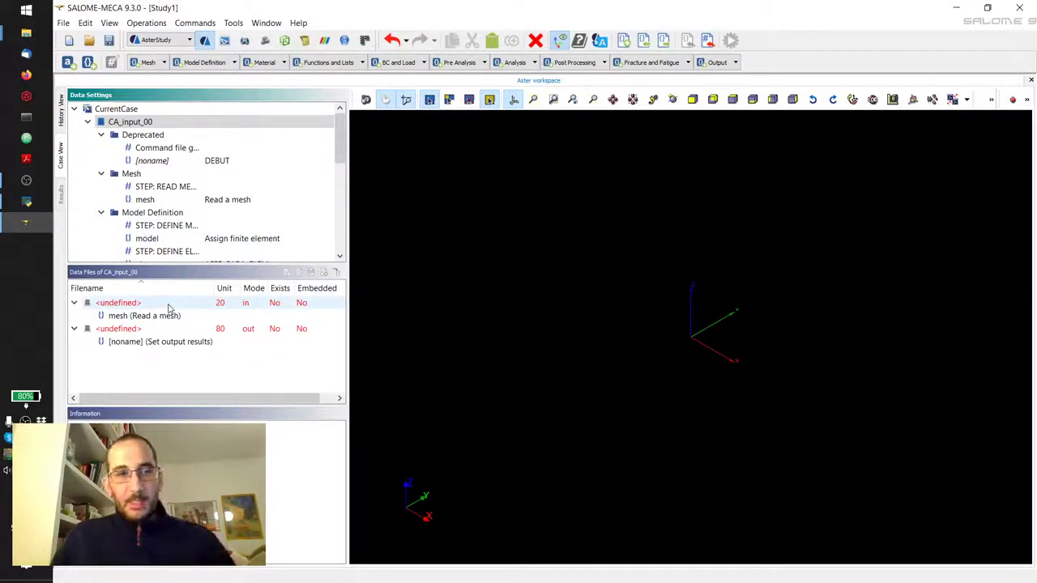
{"action": "double_click", "coordinate": [126, 305]}
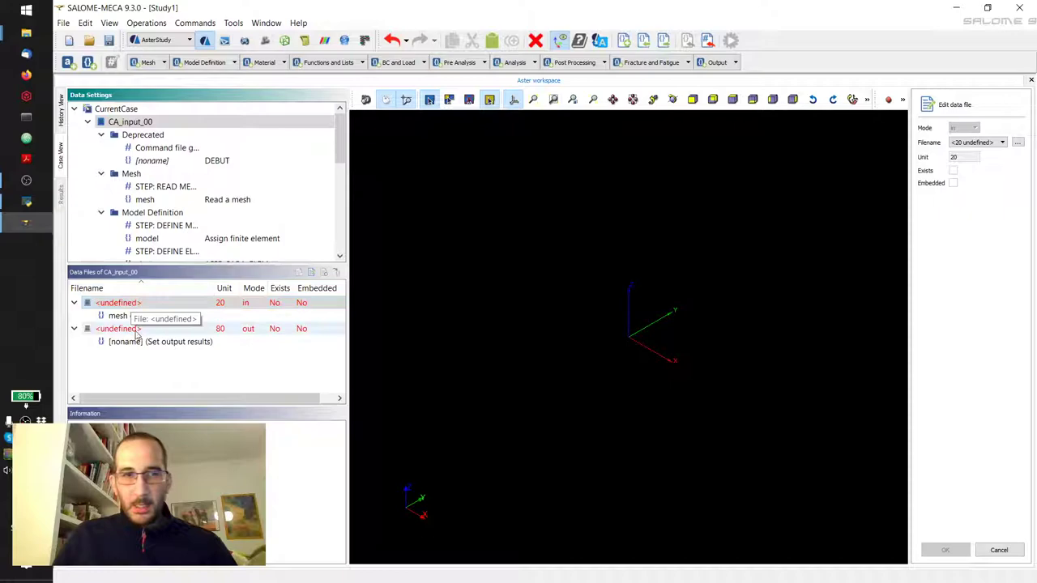
{"action": "left_click", "coordinate": [999, 550]}
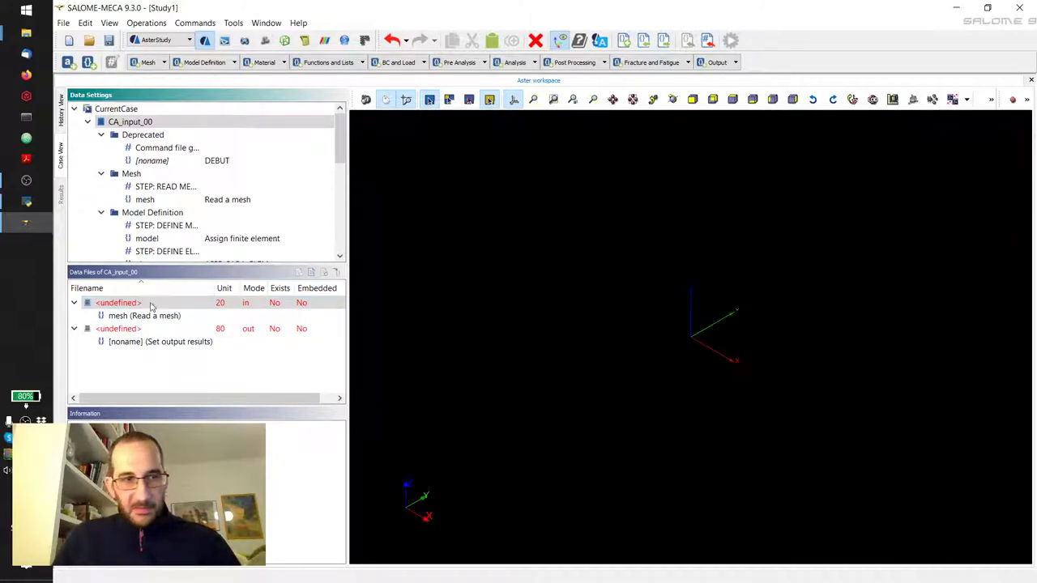
{"action": "left_click", "coordinate": [129, 316]}
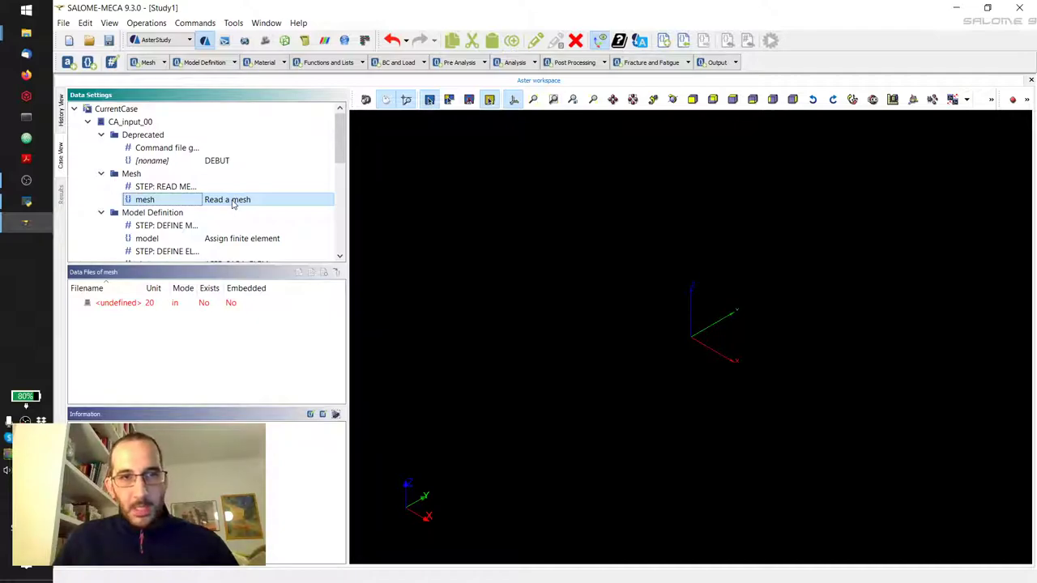
- Set the Read a mesh step to load bldMesh.med
{"action": "double_click", "coordinate": [233, 202]}
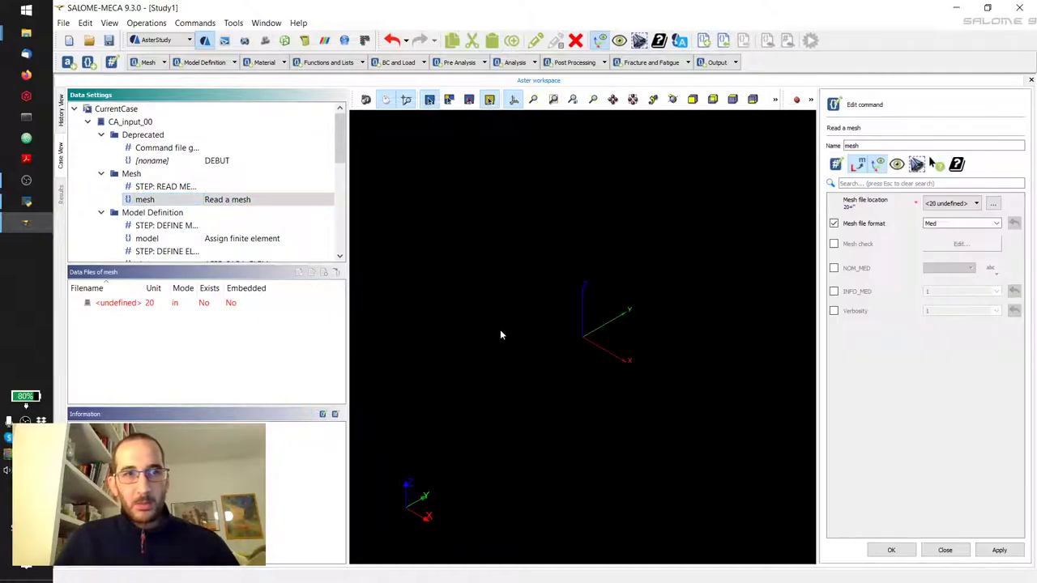
{"action": "left_click", "coordinate": [994, 205]}
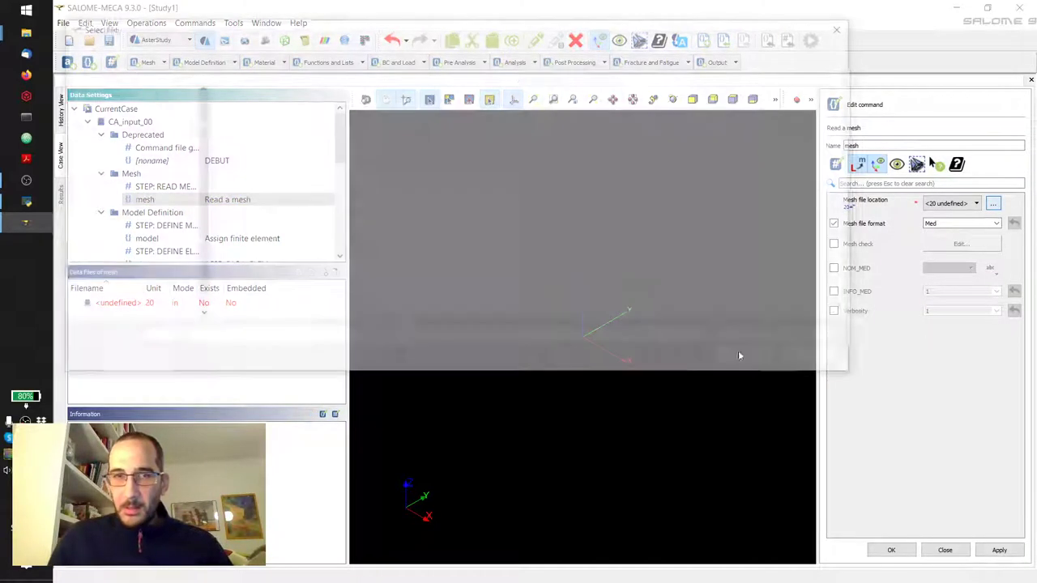
{"action": "left_click", "coordinate": [258, 111]}
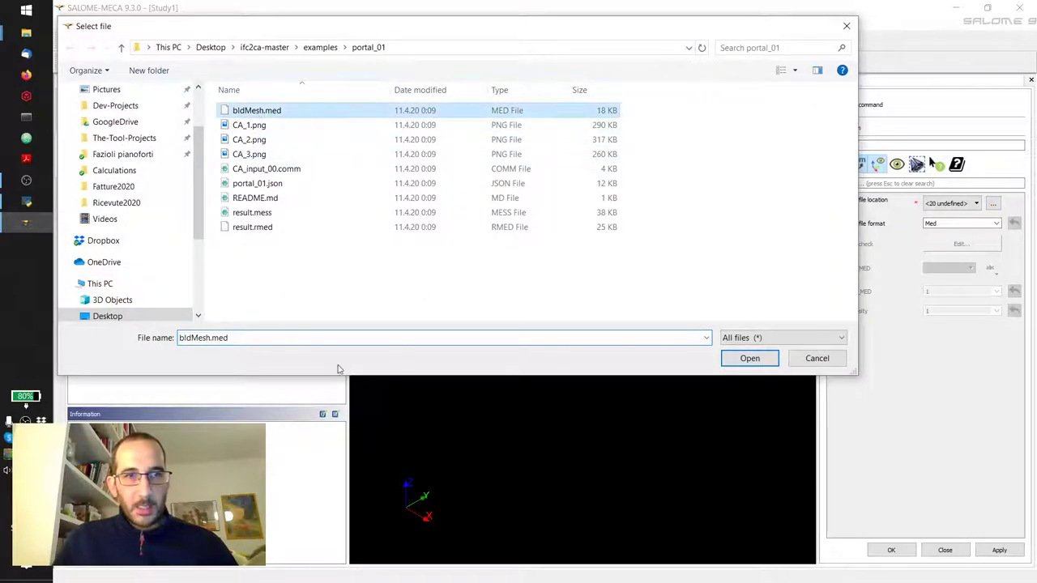
{"action": "left_click", "coordinate": [747, 358]}
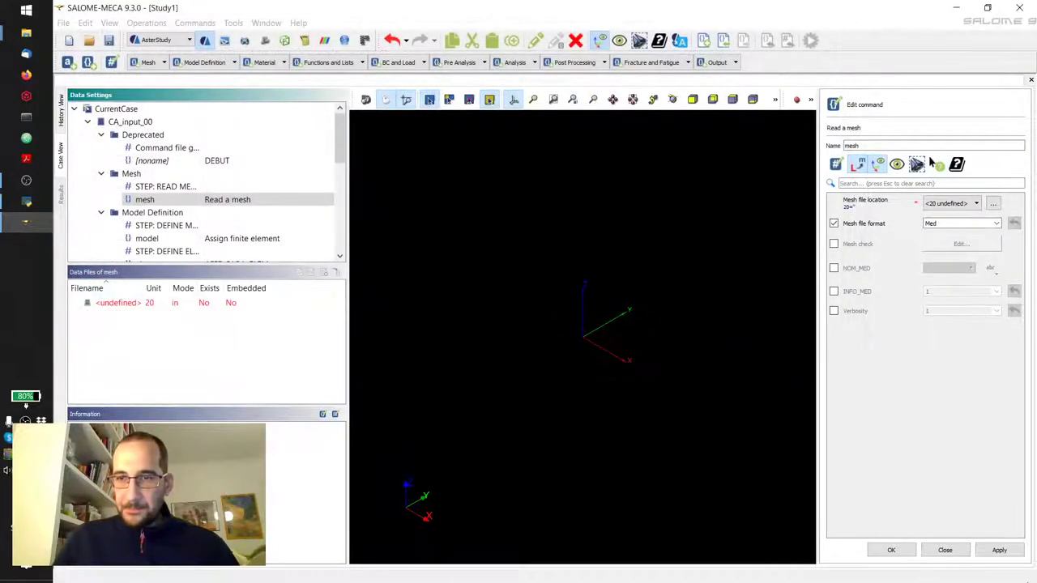
{"action": "left_click", "coordinate": [888, 551]}
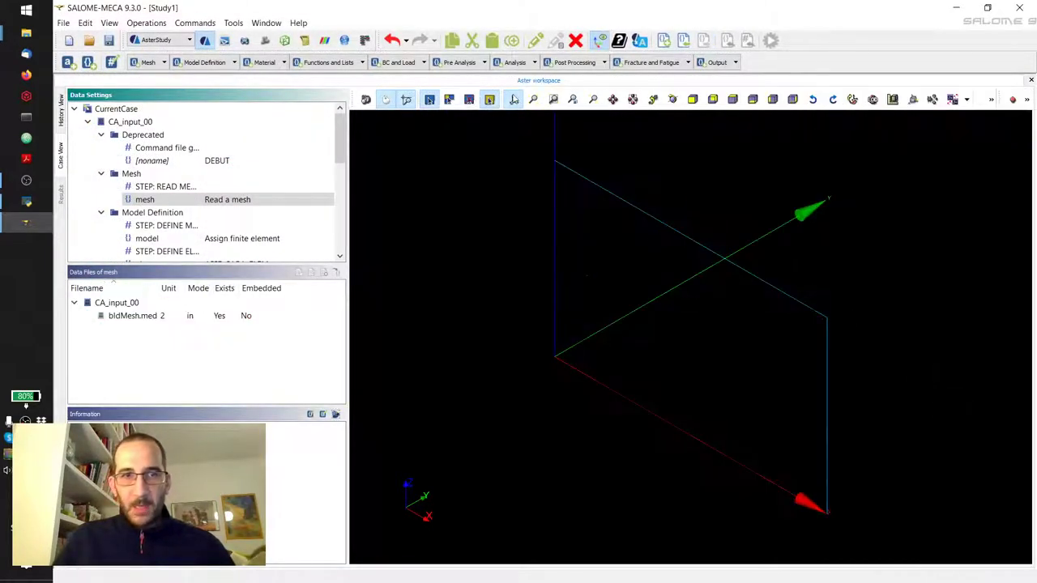
- Rotate the portal frame and locate the step writing the undefined output file
{"action": "left_click", "coordinate": [516, 99]}
{"action": "left_click_drag", "start_coordinate": [506, 210], "coordinate": [497, 273]}
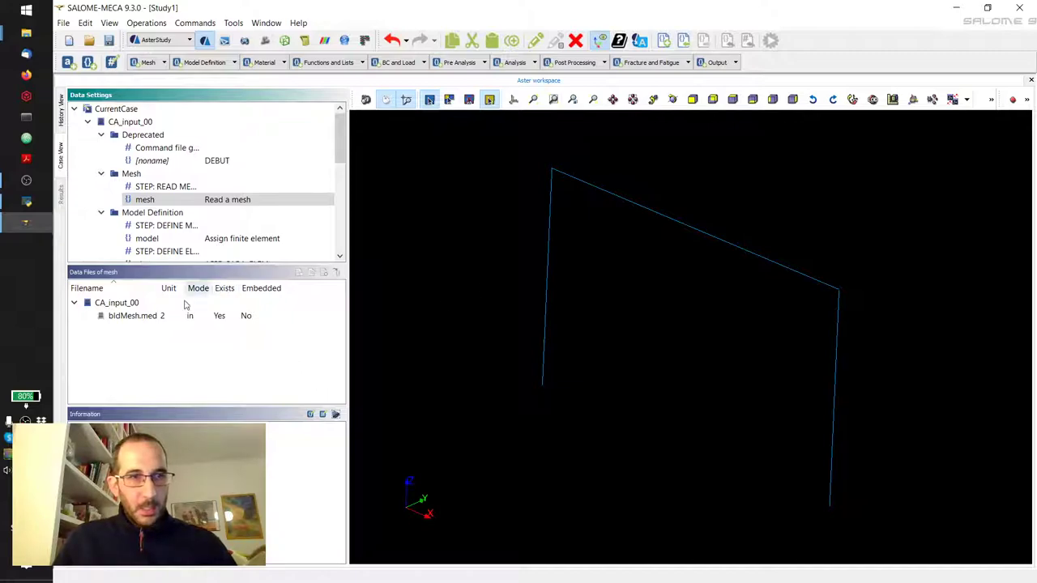
{"action": "left_click", "coordinate": [129, 121]}
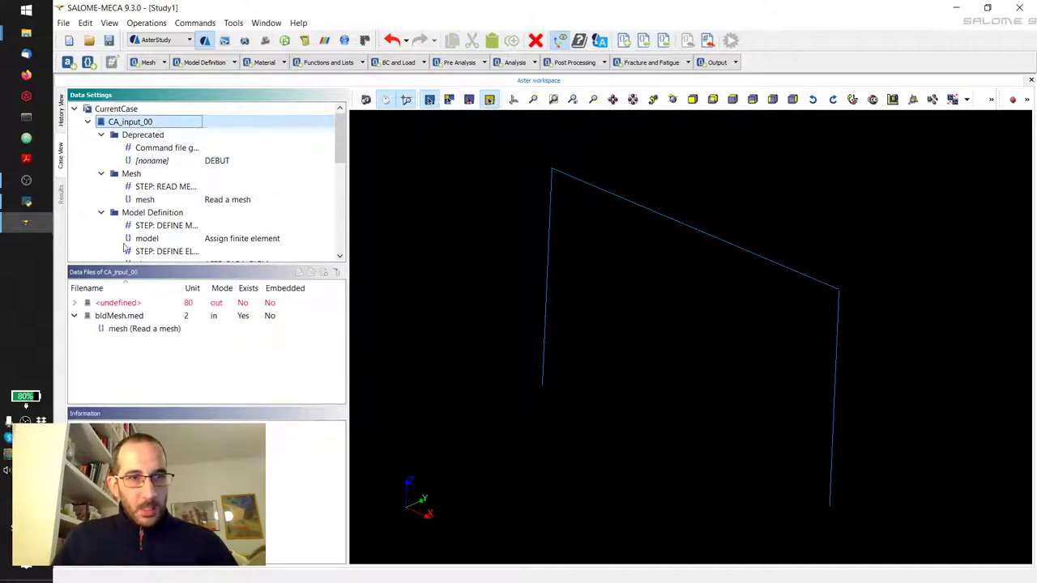
{"action": "left_click", "coordinate": [101, 304]}
{"action": "left_click", "coordinate": [74, 303]}
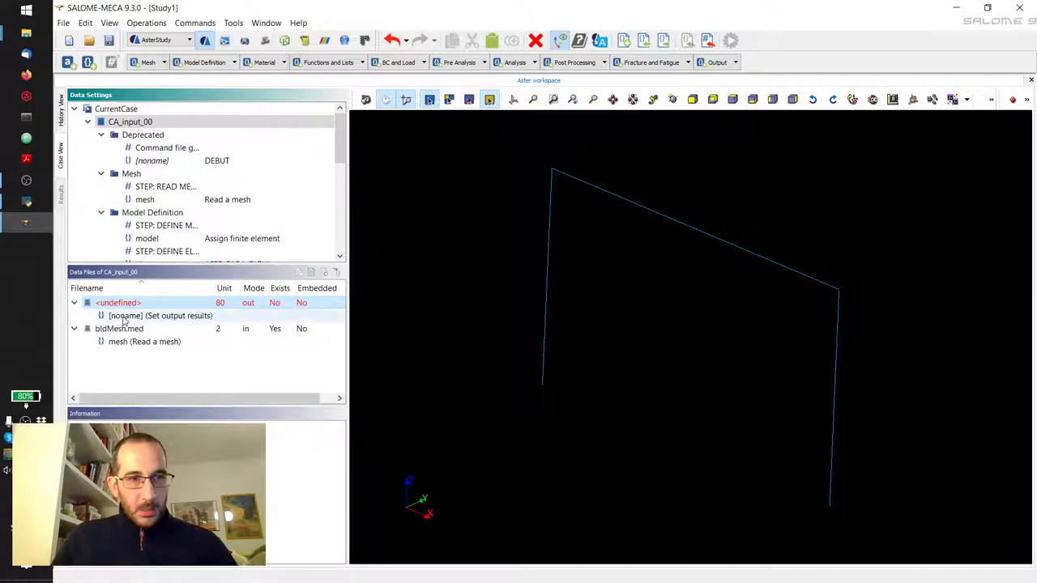
{"action": "left_click", "coordinate": [123, 316]}
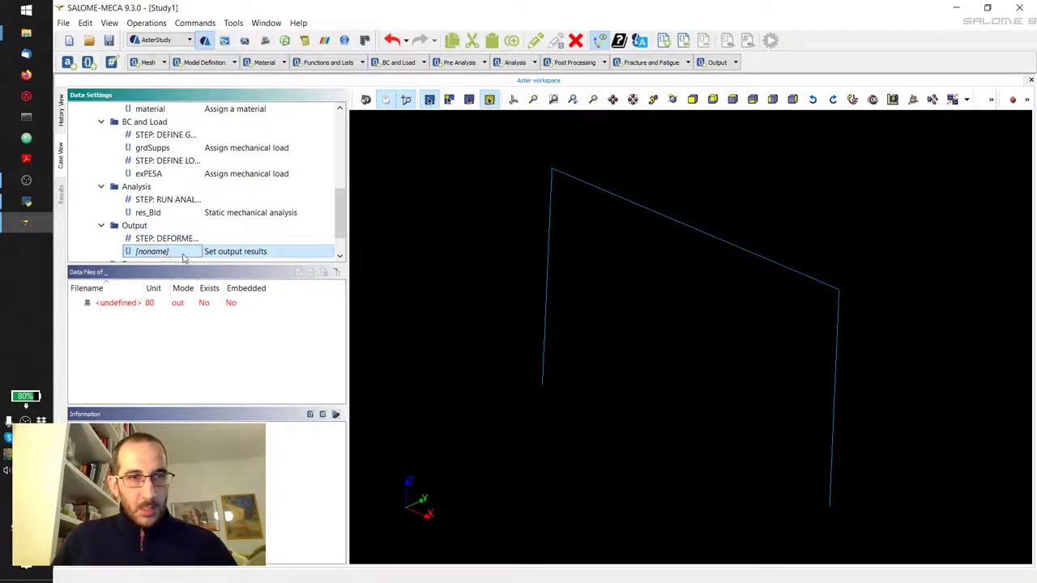
- Make Set output results save to result2.rmed
{"action": "double_click", "coordinate": [229, 255]}
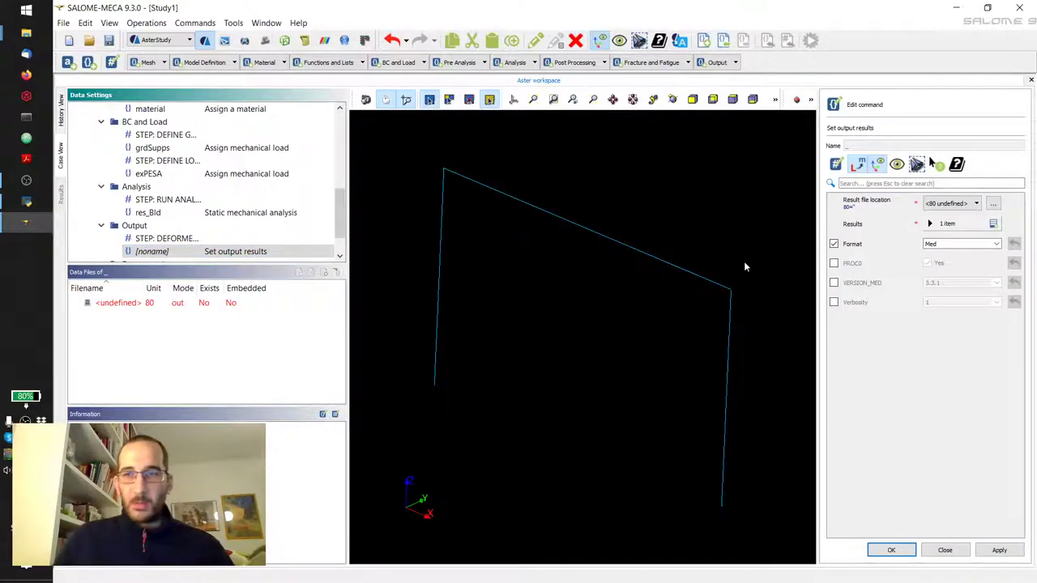
{"action": "left_click", "coordinate": [993, 204]}
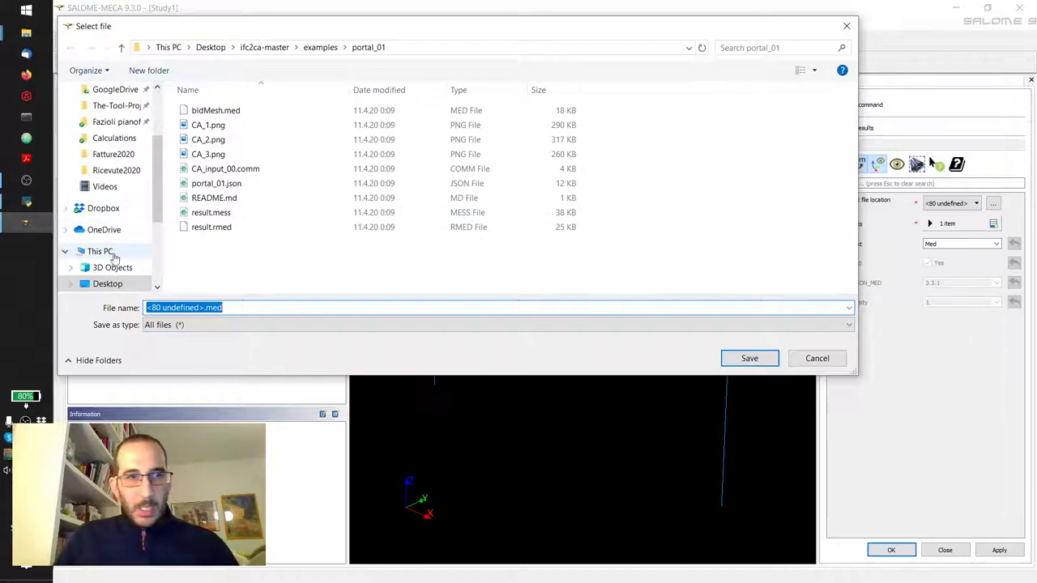
{"action": "left_click", "coordinate": [202, 228]}
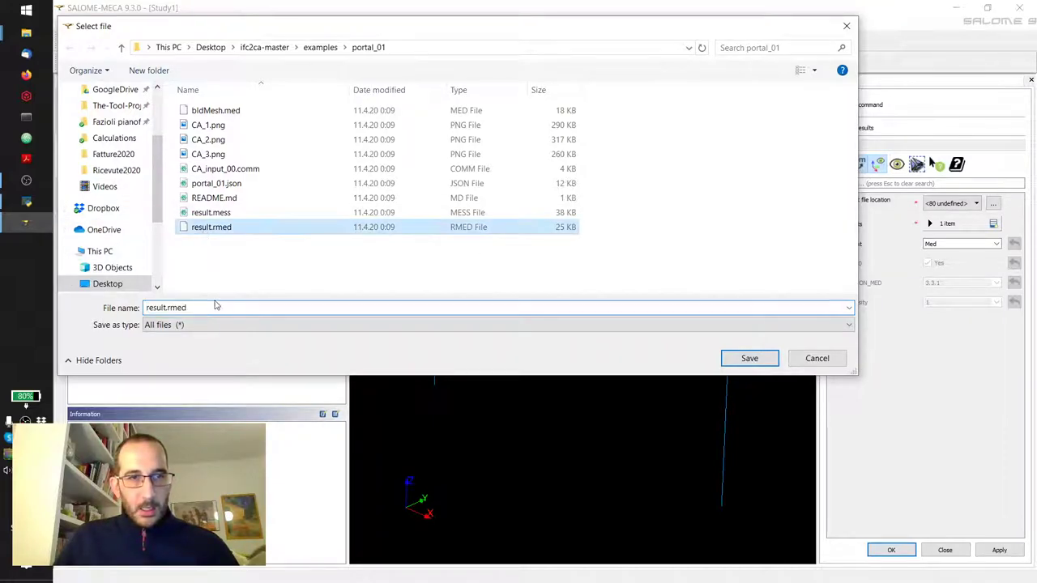
{"action": "double_click", "coordinate": [166, 307]}
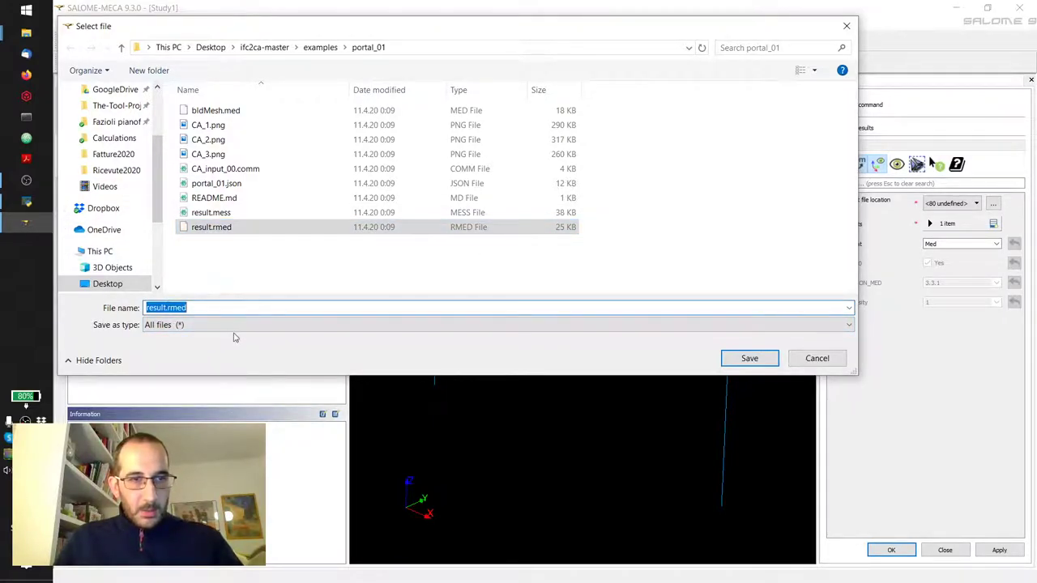
{"action": "left_click", "coordinate": [187, 308]}
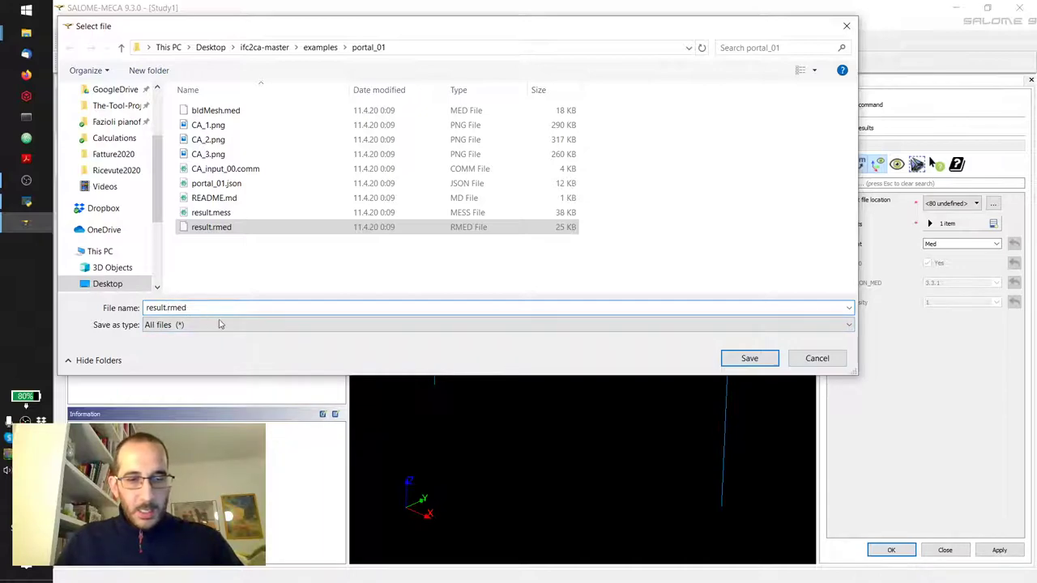
{"action": "key", "text": "Left"}
{"action": "key", "text": "Left"}
{"action": "key", "text": "Left"}
{"action": "key", "text": "Left"}
{"action": "key", "text": "Left"}
{"action": "type", "text": "2"}
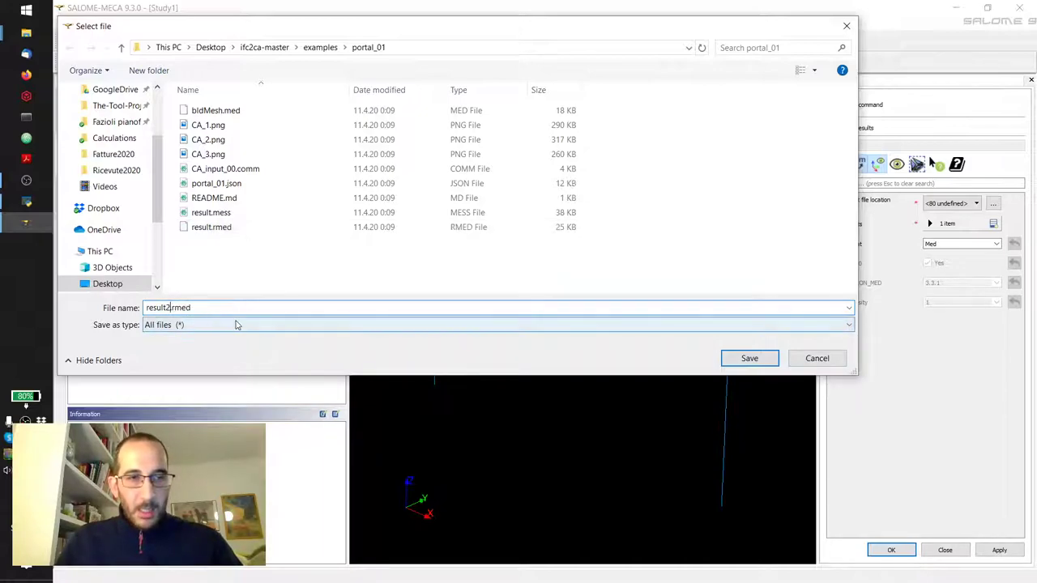
{"action": "left_click", "coordinate": [752, 360]}
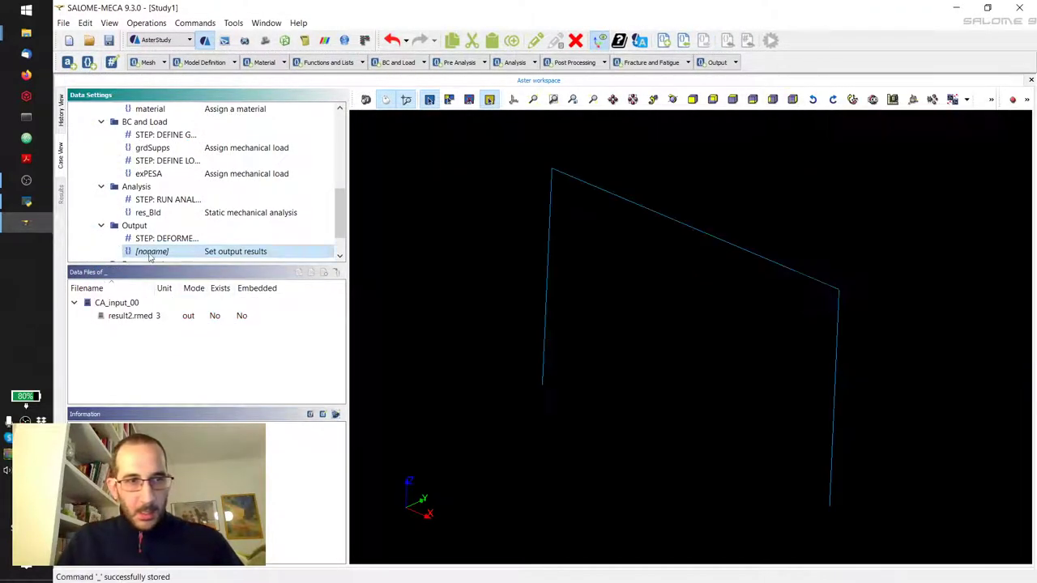
- Select the res_Bld step and enlarge the Information panel to read its MECA_STATIQUE definition
{"action": "left_click_drag", "start_coordinate": [196, 264], "coordinate": [179, 332]}
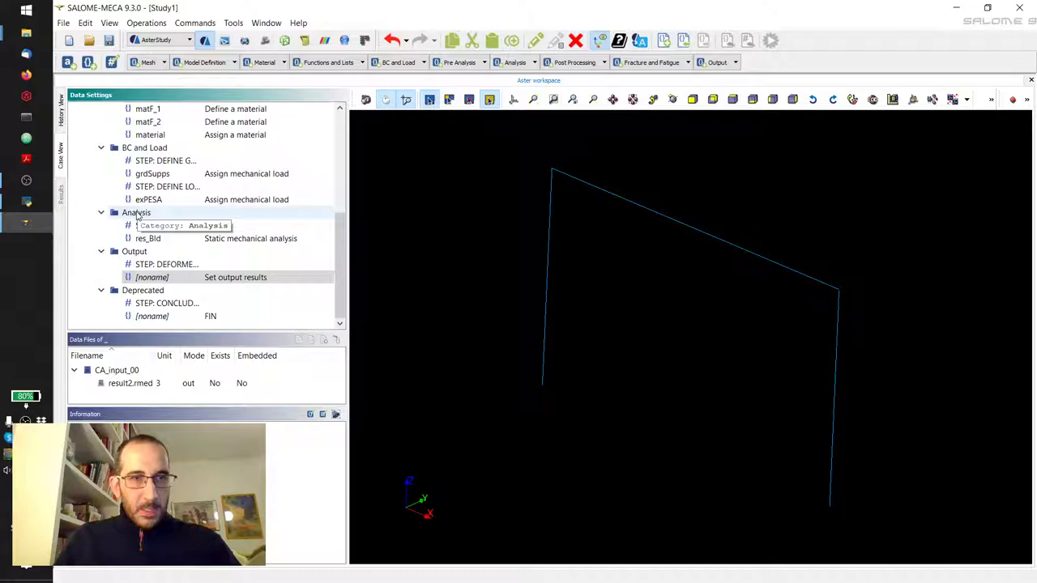
{"action": "left_click", "coordinate": [148, 241]}
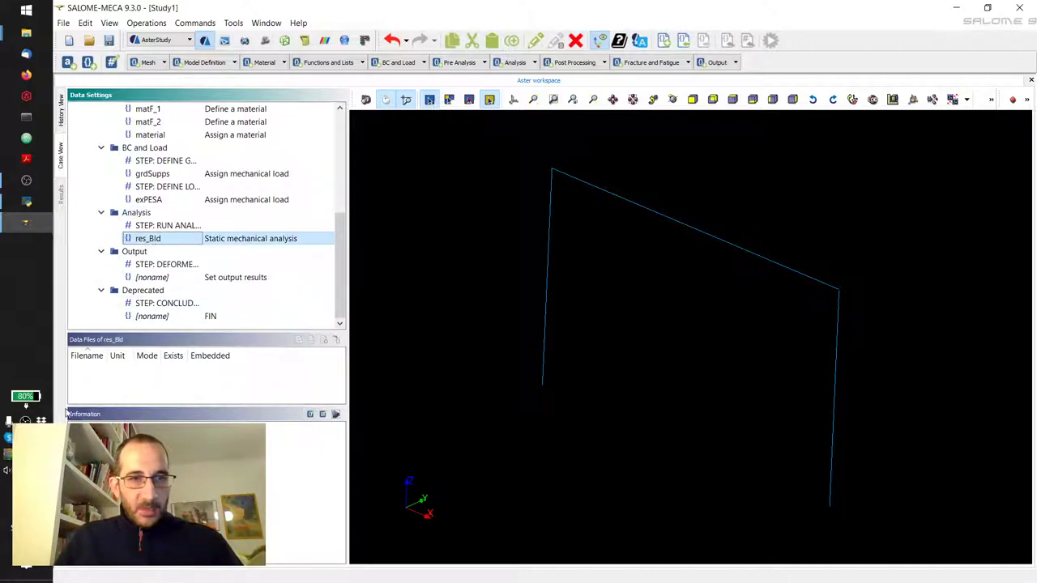
{"action": "left_click_drag", "start_coordinate": [122, 409], "coordinate": [129, 306]}
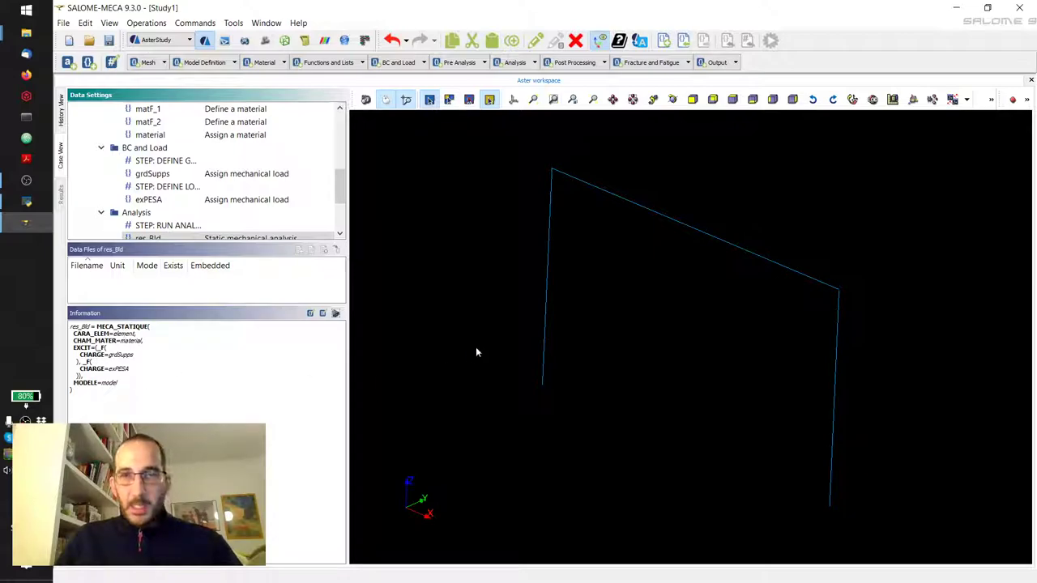
- Add a CALC_CHAMP step computing the CONTRAINTE field EFGE_NOEU from res_Bld
{"action": "left_click", "coordinate": [515, 62]}
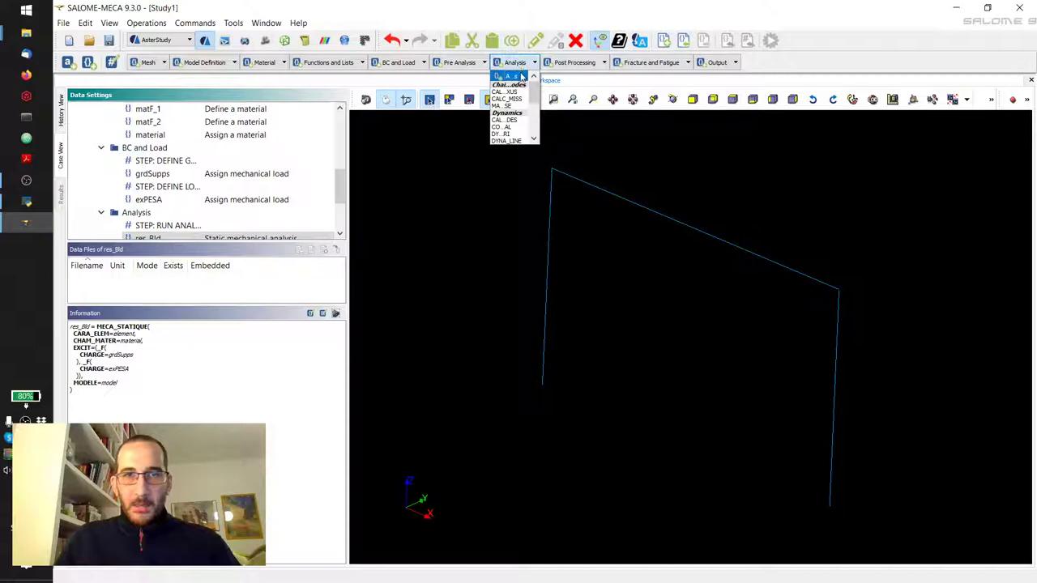
{"action": "left_click", "coordinate": [574, 64]}
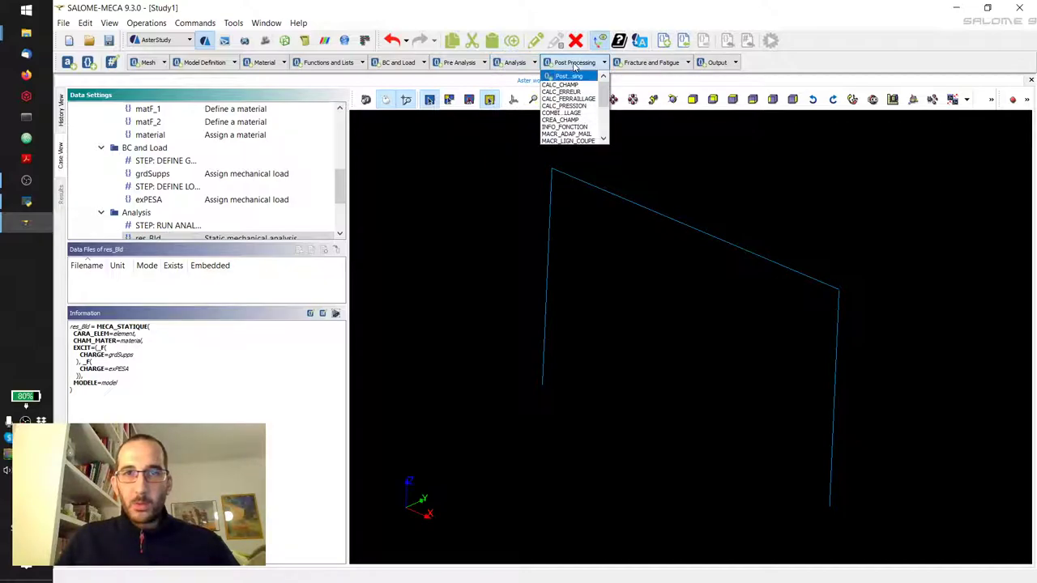
{"action": "left_click", "coordinate": [571, 84]}
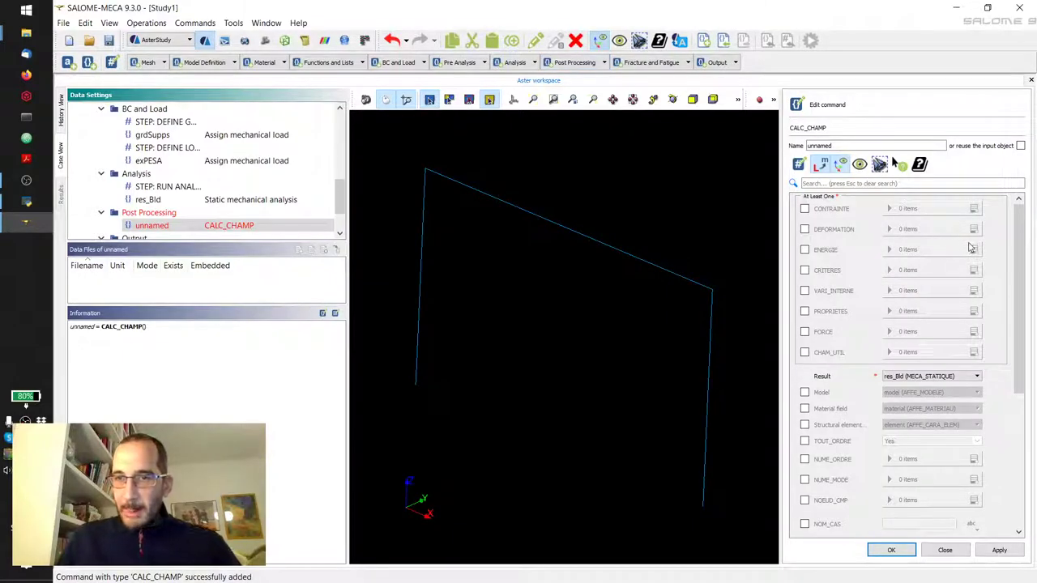
{"action": "left_click", "coordinate": [804, 209]}
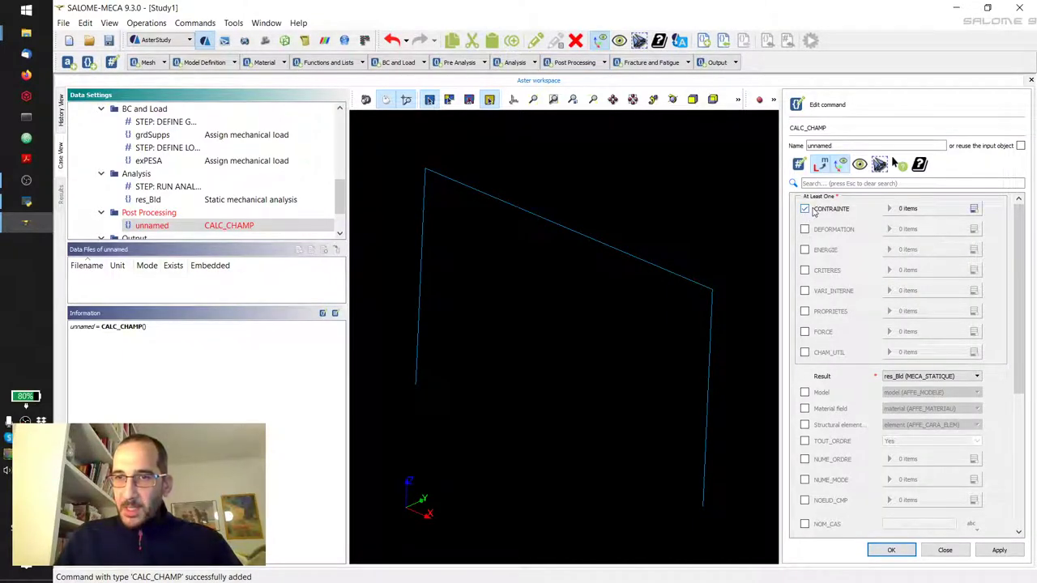
{"action": "left_click", "coordinate": [974, 209]}
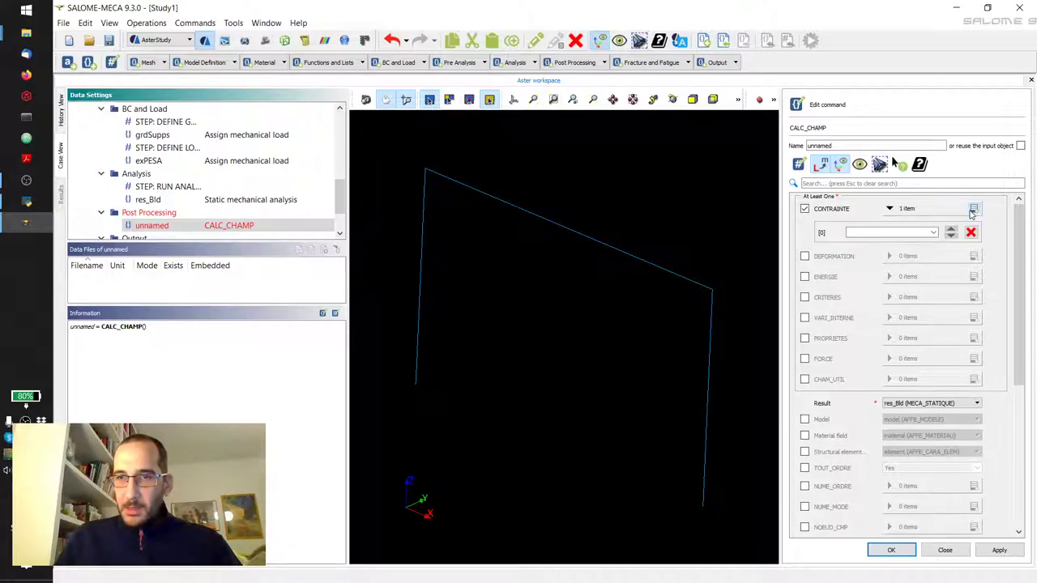
{"action": "left_click", "coordinate": [933, 233]}
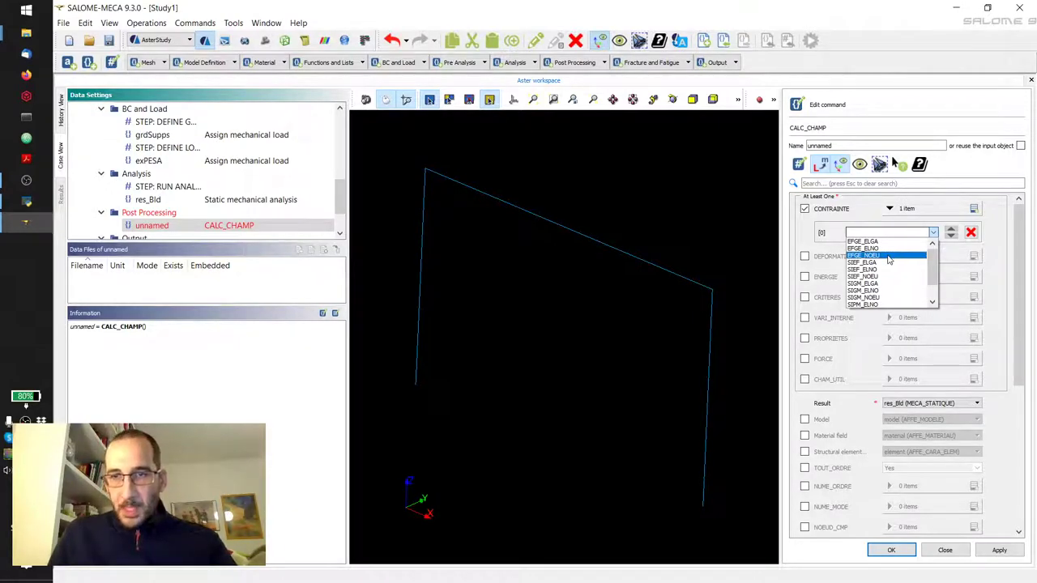
{"action": "left_click", "coordinate": [889, 257]}
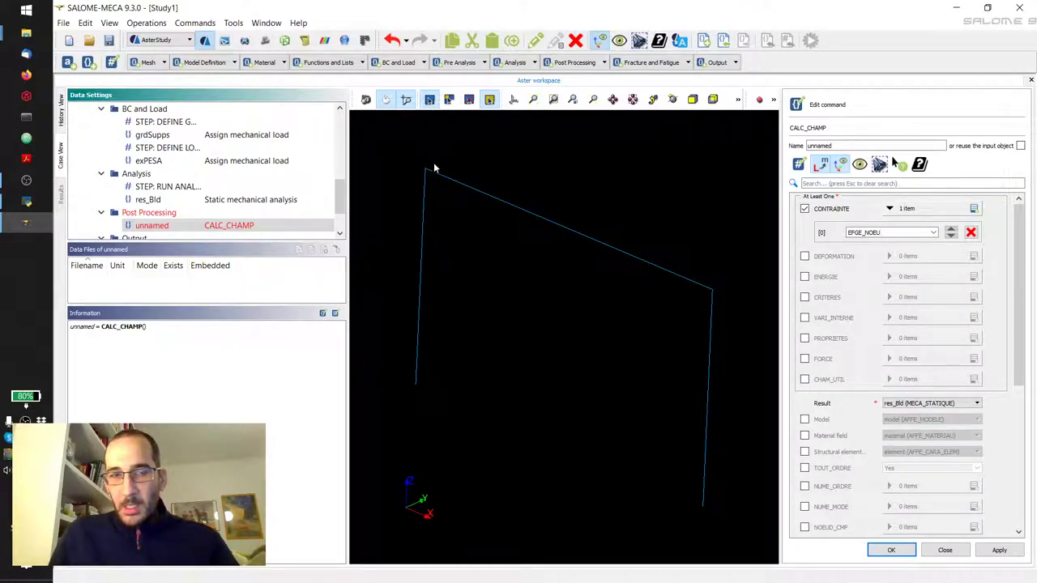
{"action": "scroll", "coordinate": [423, 162], "scroll_direction": "up", "scroll_amount": 5}
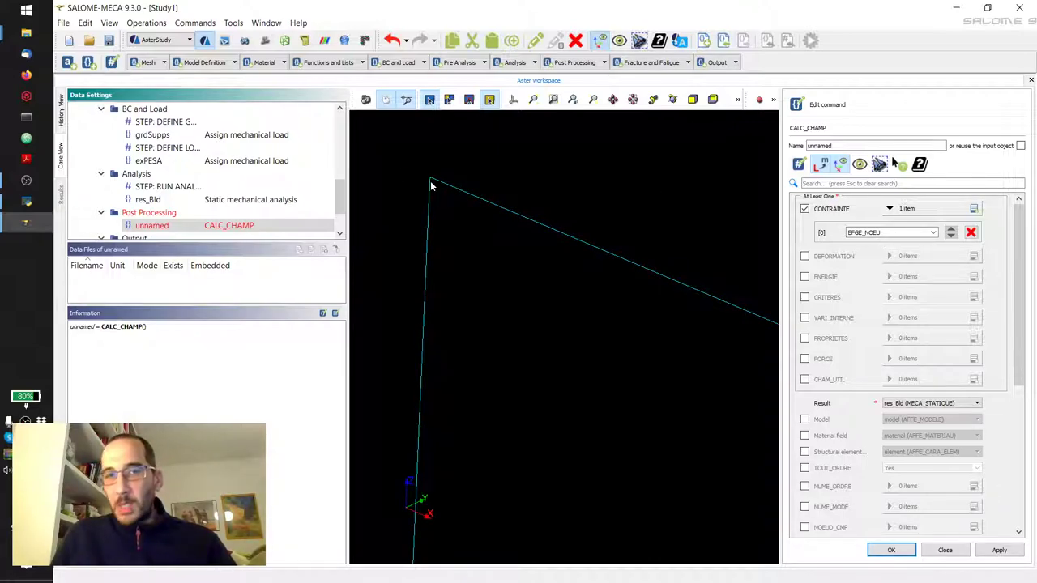
{"action": "scroll", "coordinate": [438, 267], "scroll_direction": "down", "scroll_amount": 5}
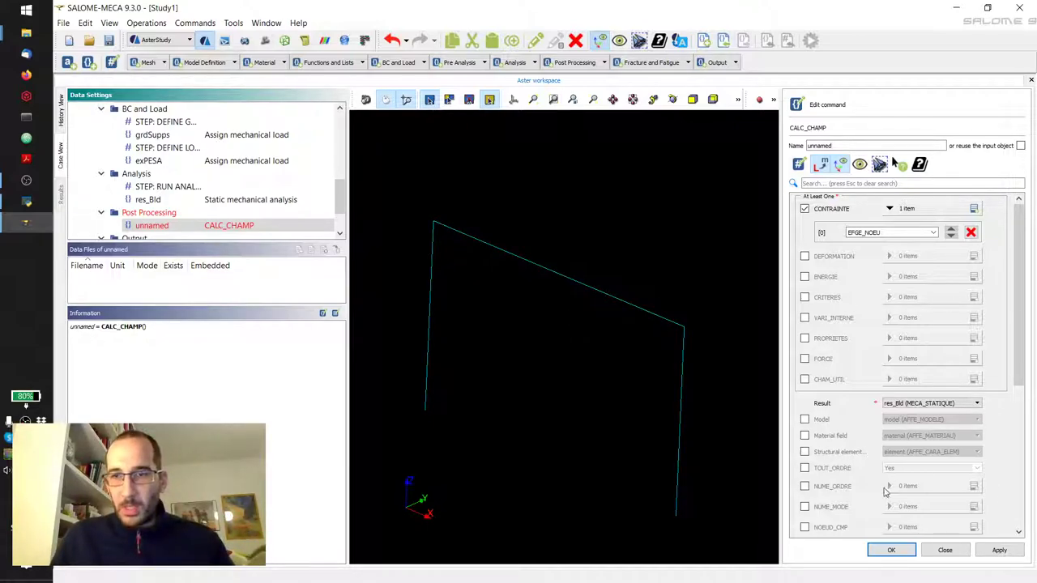
{"action": "left_click", "coordinate": [892, 550]}
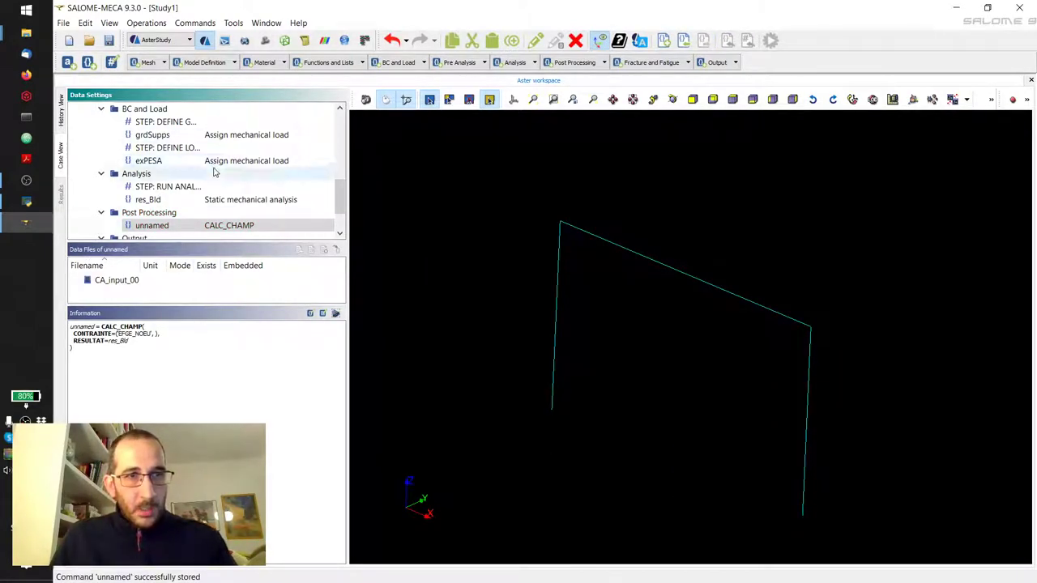
- Tick 'or reuse the input object' in the CALC_CHAMP step so it writes to res_Bld
{"action": "double_click", "coordinate": [171, 227]}
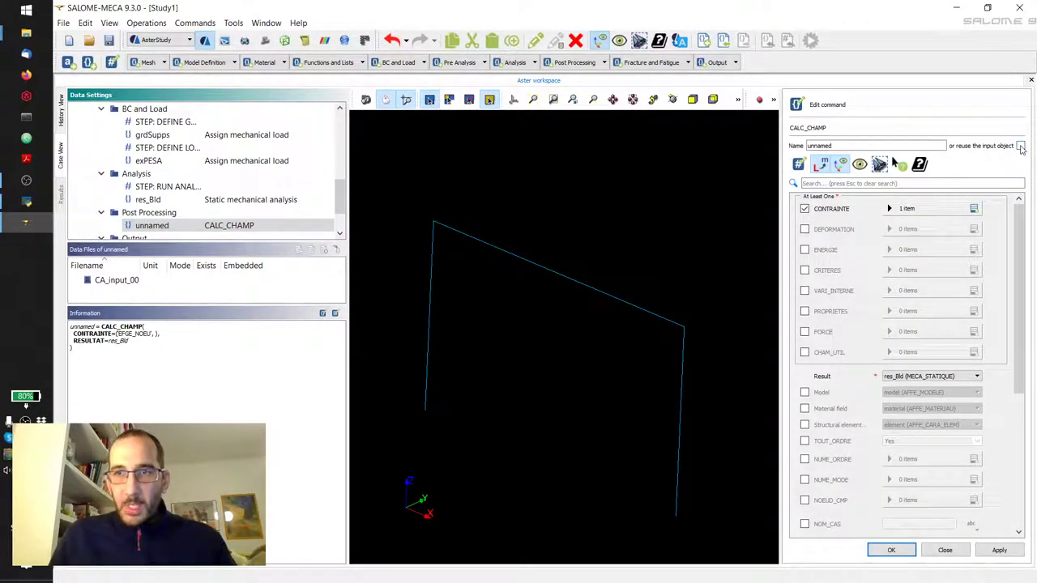
{"action": "left_click", "coordinate": [1021, 147]}
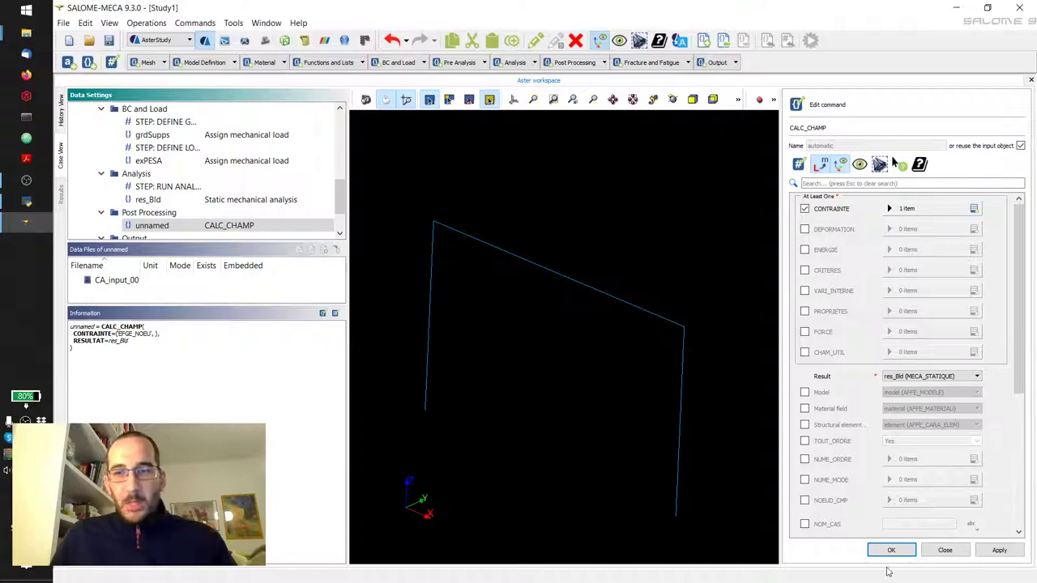
{"action": "left_click", "coordinate": [891, 552]}
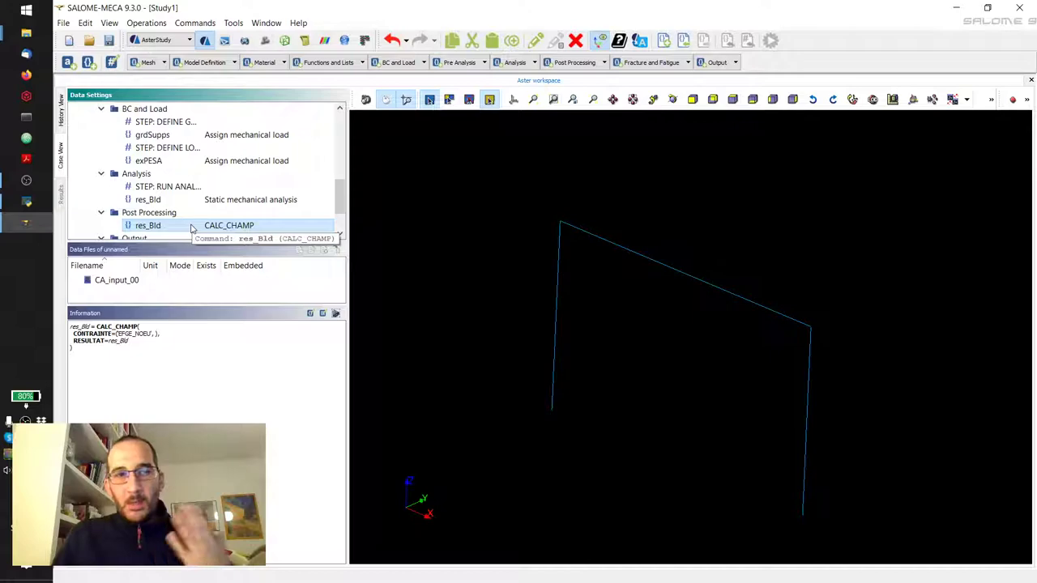
{"action": "left_click_drag", "start_coordinate": [341, 196], "coordinate": [342, 210]}
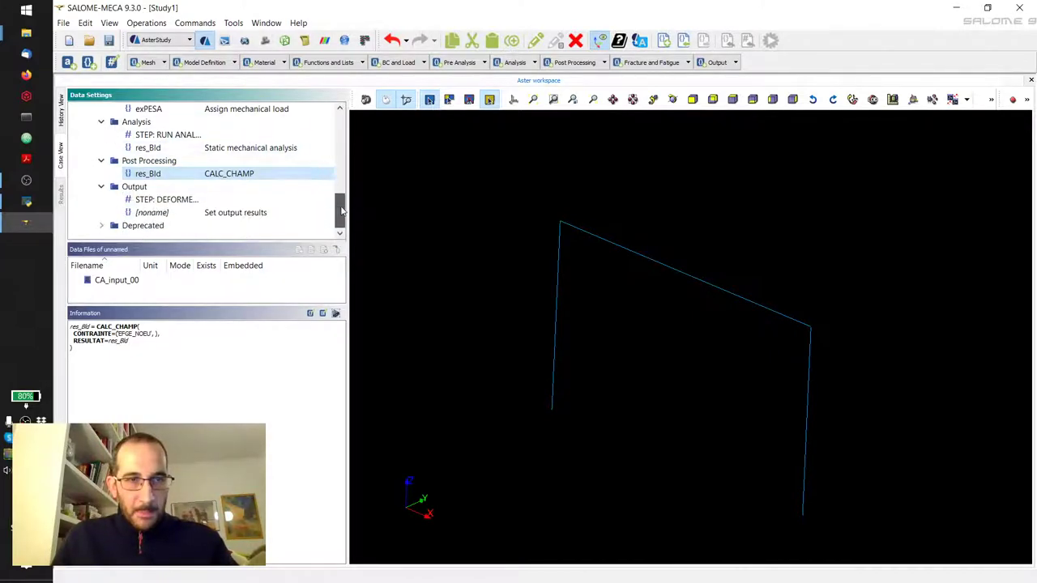
- In the output step's res_Bld results entry, add EFGE_NOEU as a second NOM_CHAM field
{"action": "double_click", "coordinate": [194, 214]}
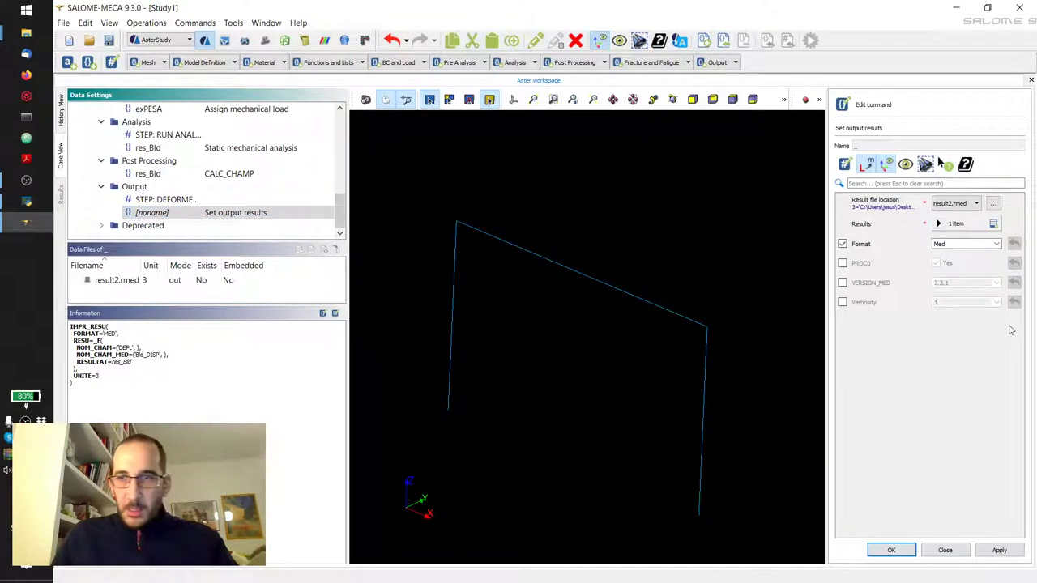
{"action": "left_click", "coordinate": [939, 225]}
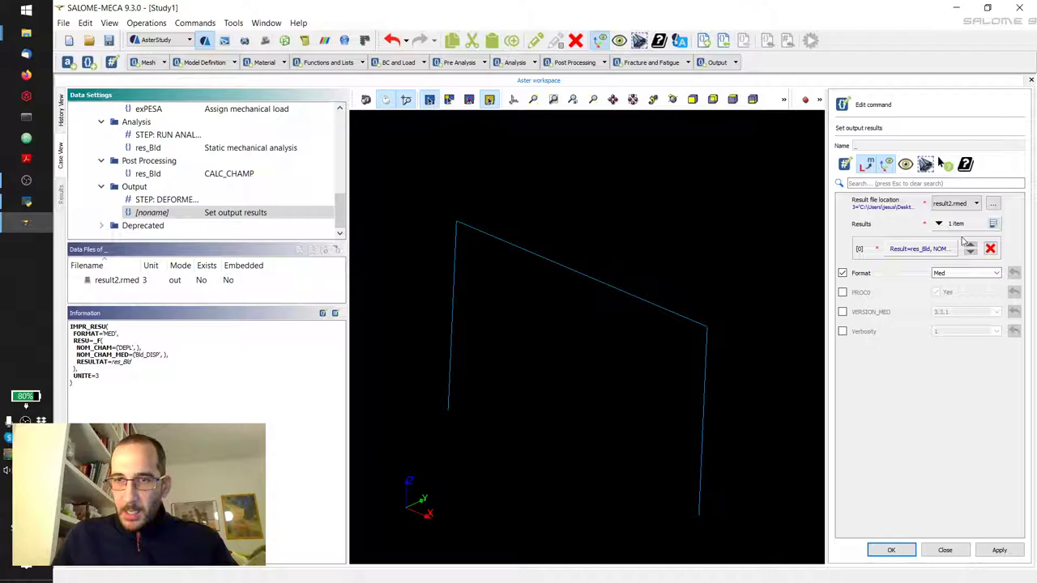
{"action": "left_click", "coordinate": [942, 253]}
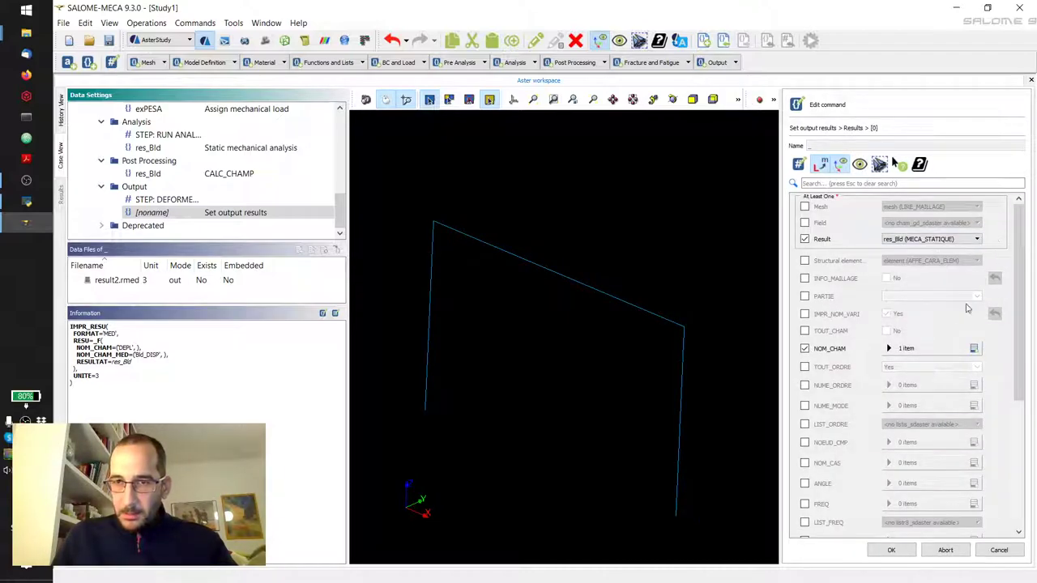
{"action": "left_click", "coordinate": [889, 348]}
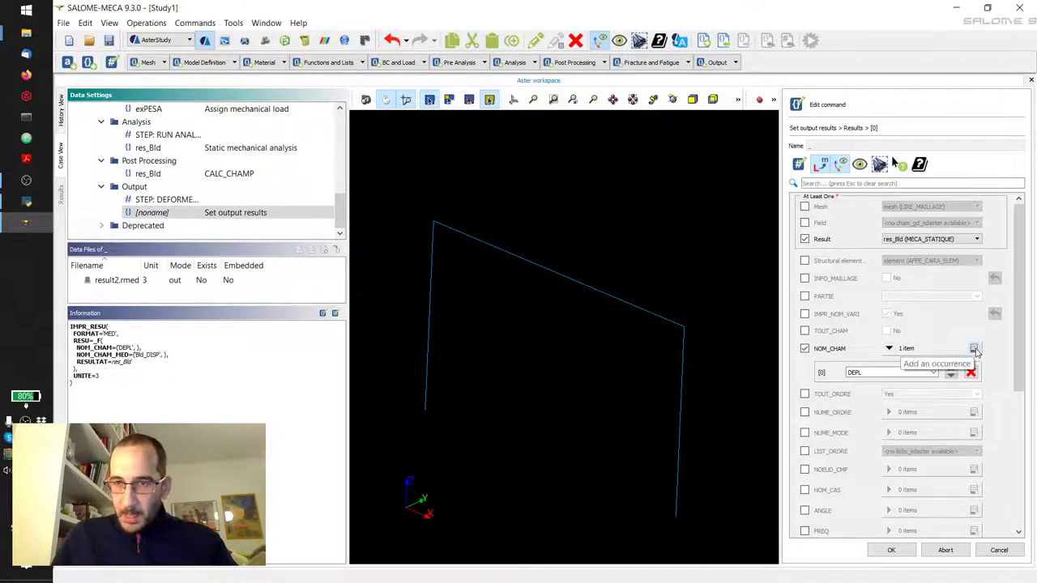
{"action": "left_click", "coordinate": [976, 350]}
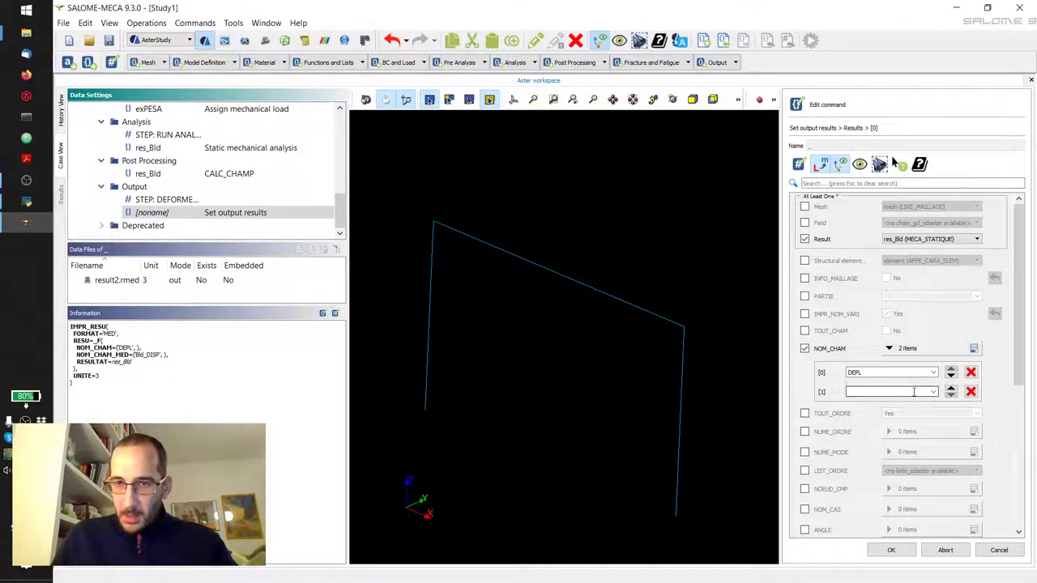
{"action": "type", "text": "E"}
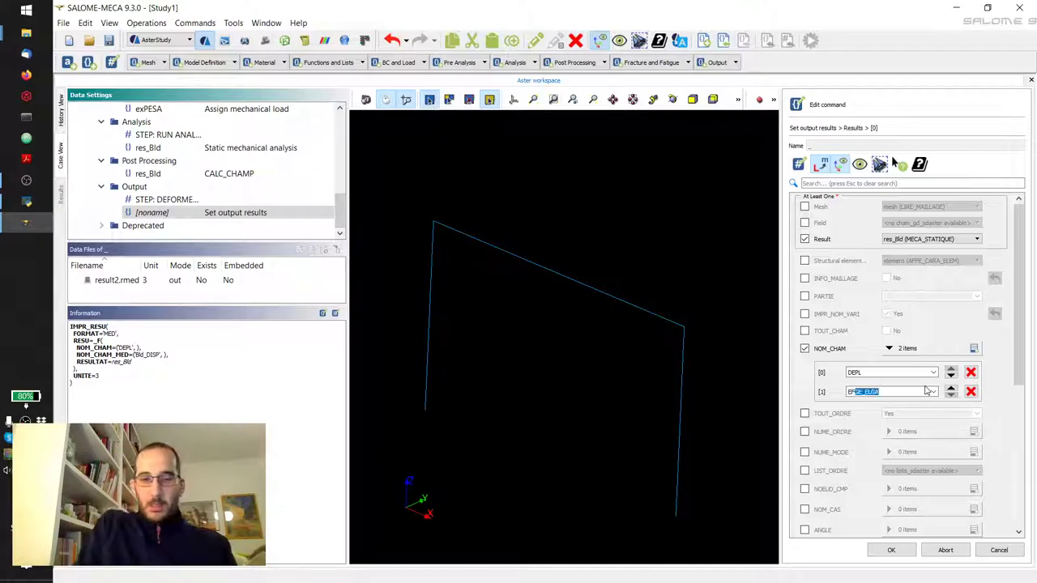
{"action": "type", "text": "FGE_NOEU"}
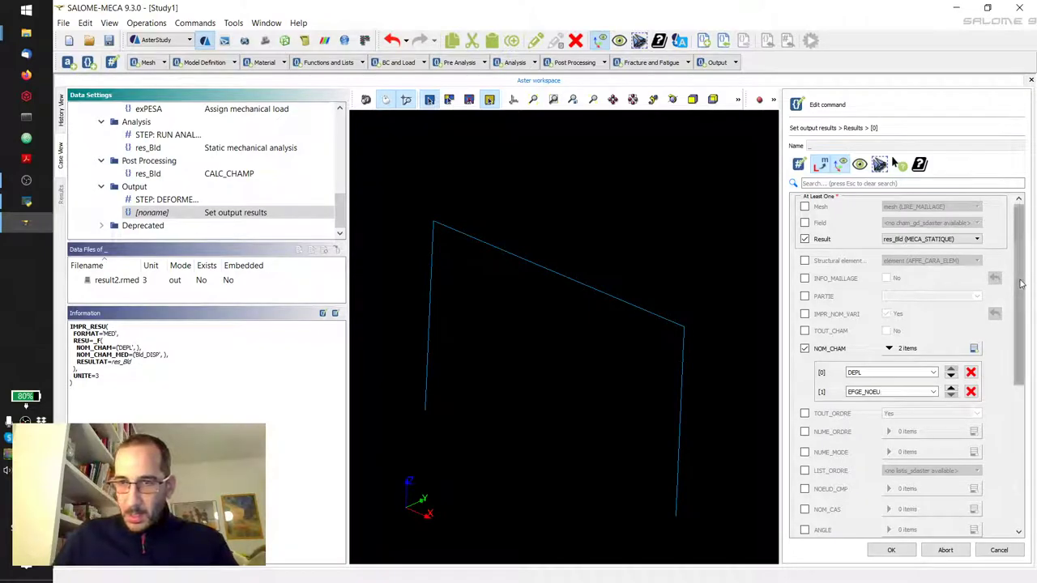
{"action": "left_click_drag", "start_coordinate": [1021, 283], "coordinate": [993, 444]}
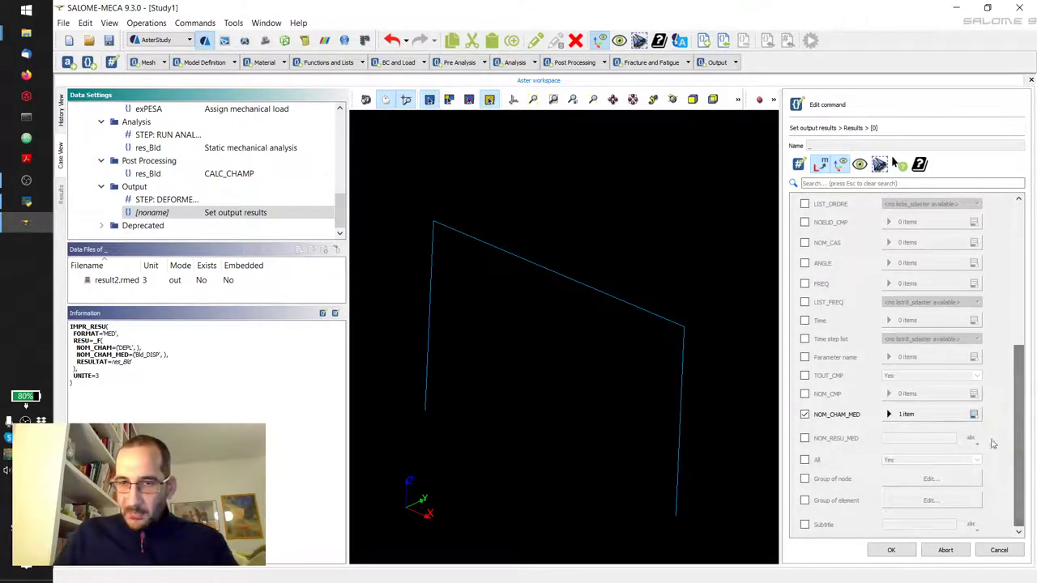
- Add Bld_GFs as its NOM_CHAM_MED name and store the output command
{"action": "left_click", "coordinate": [889, 414]}
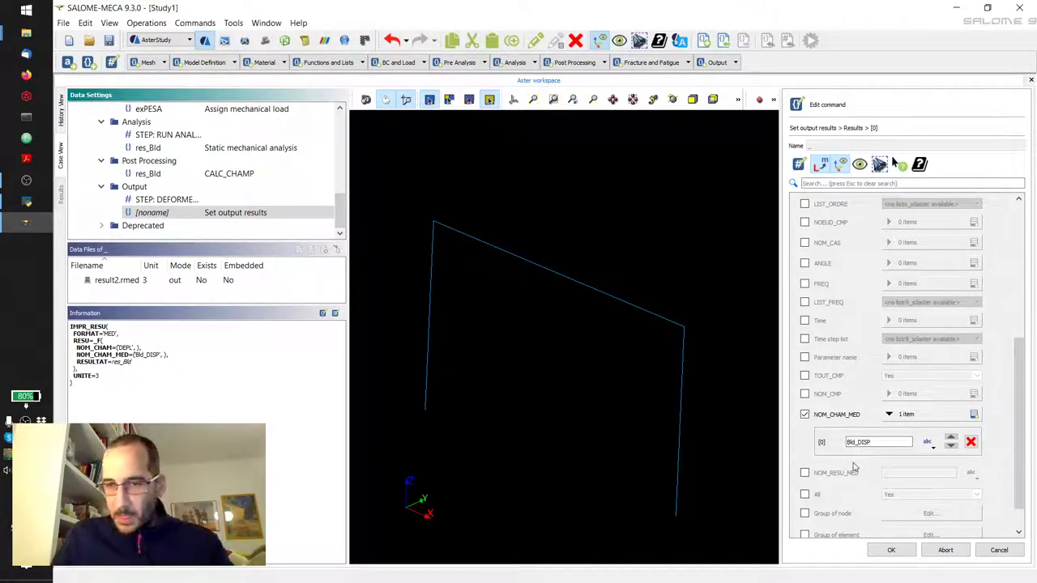
{"action": "left_click", "coordinate": [974, 414]}
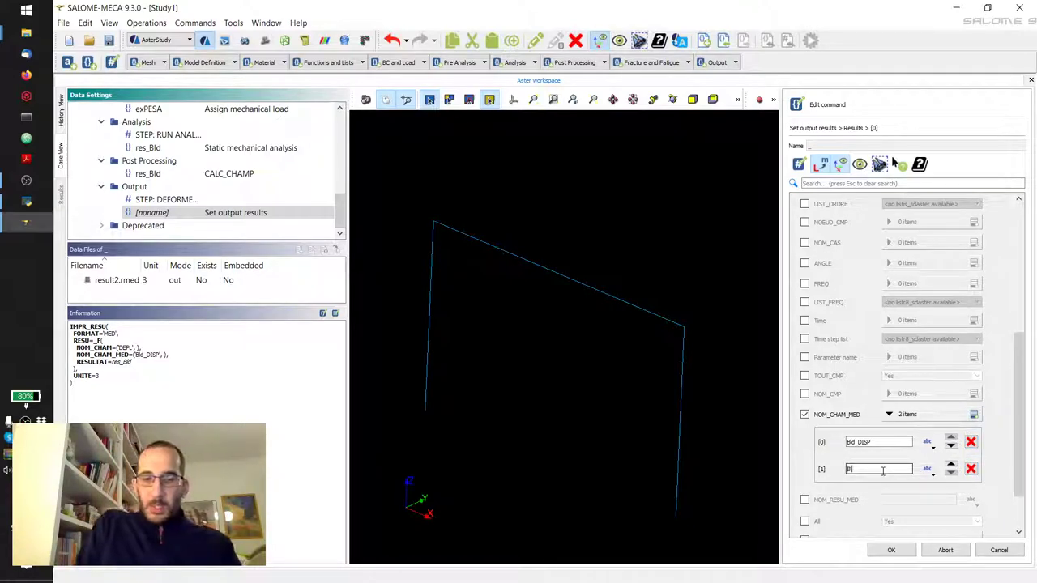
{"action": "type", "text": "Bld"}
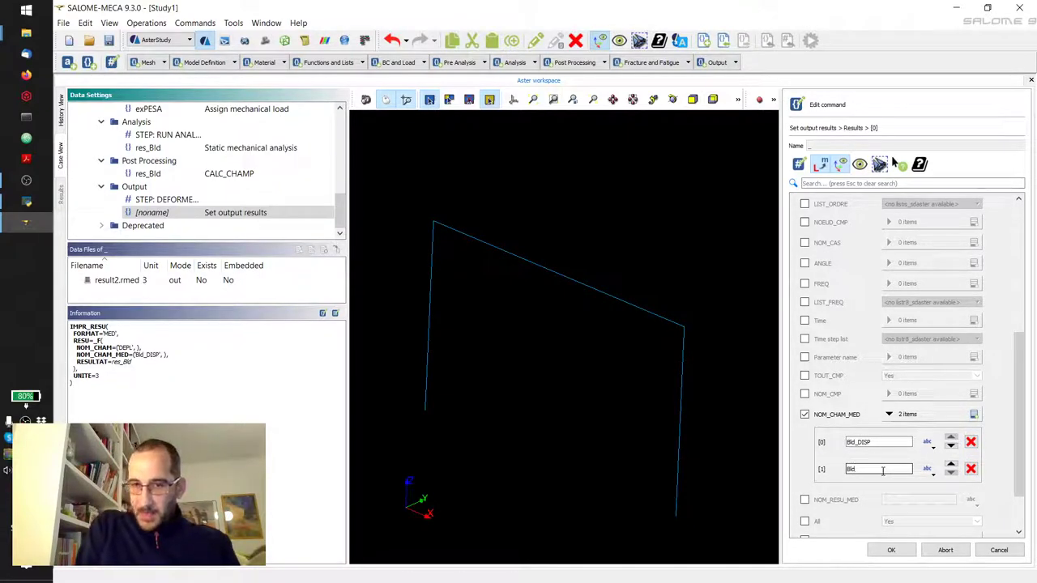
{"action": "type", "text": "_"}
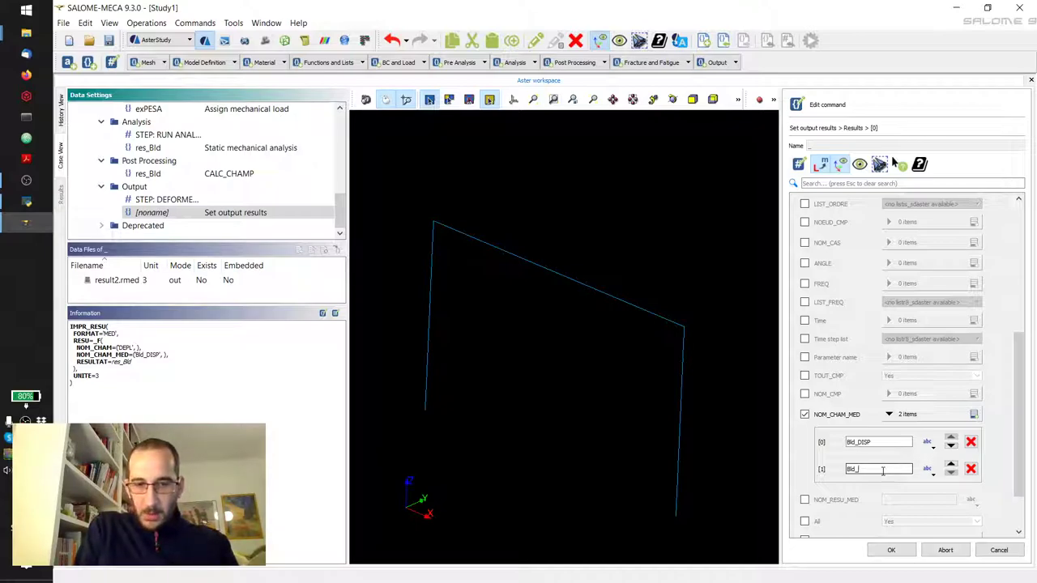
{"action": "type", "text": "GFs"}
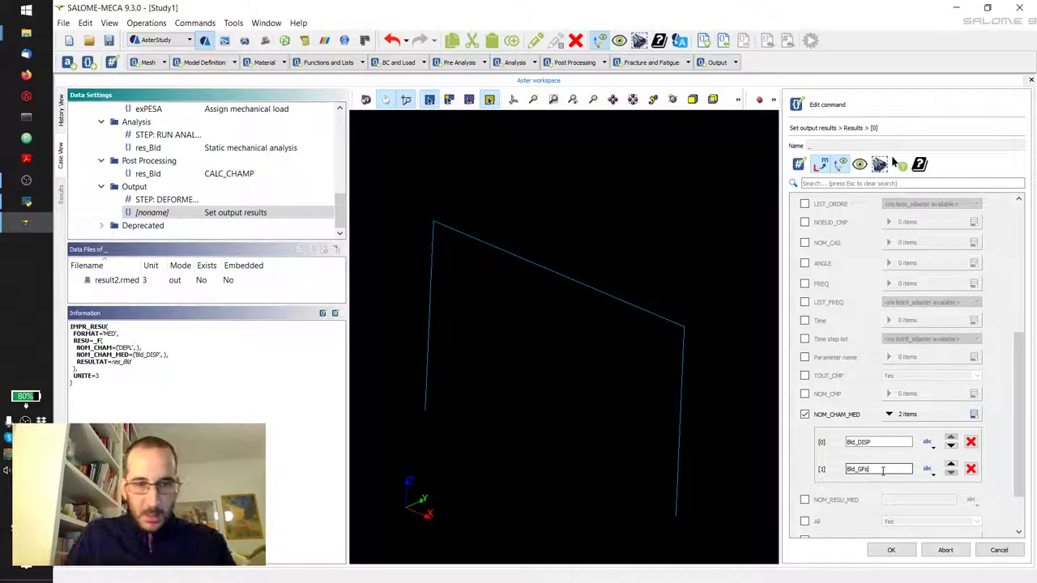
{"action": "left_click", "coordinate": [891, 550]}
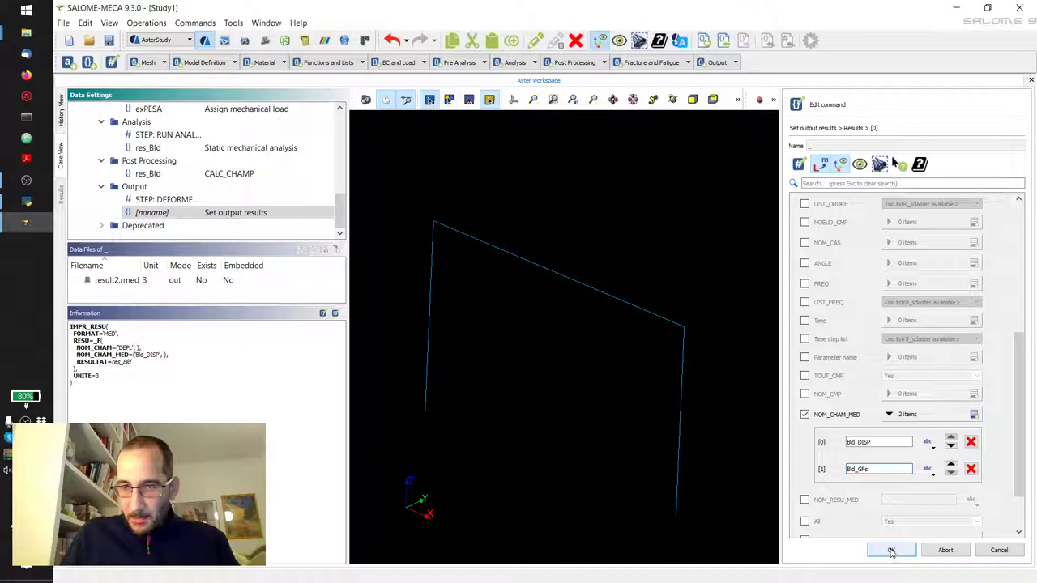
{"action": "left_click", "coordinate": [891, 551]}
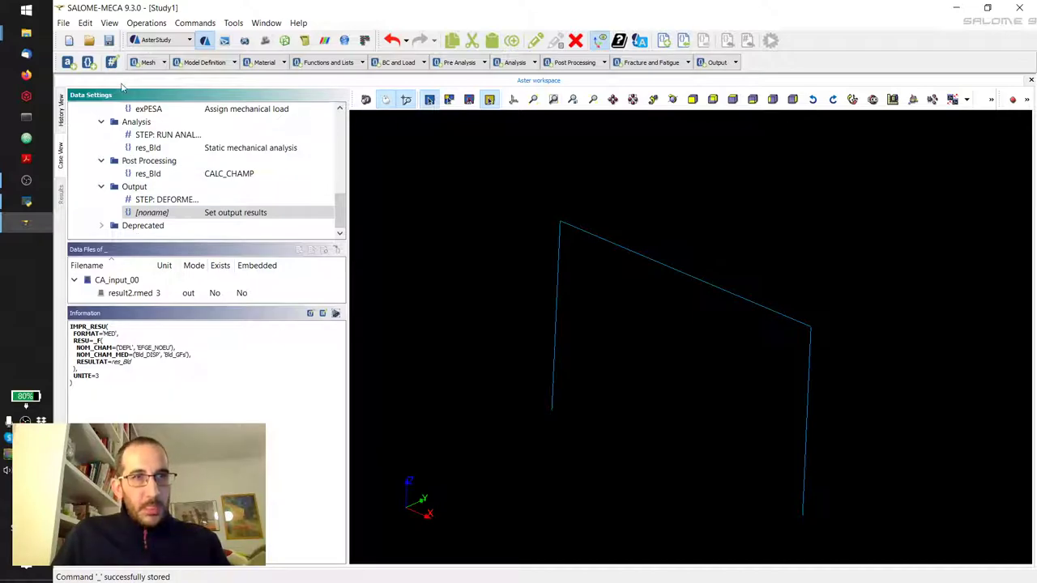
- Save the study as Study1.hdf in Desktop/ifc2ca-master/examples/portal_01
{"action": "left_click", "coordinate": [108, 40]}
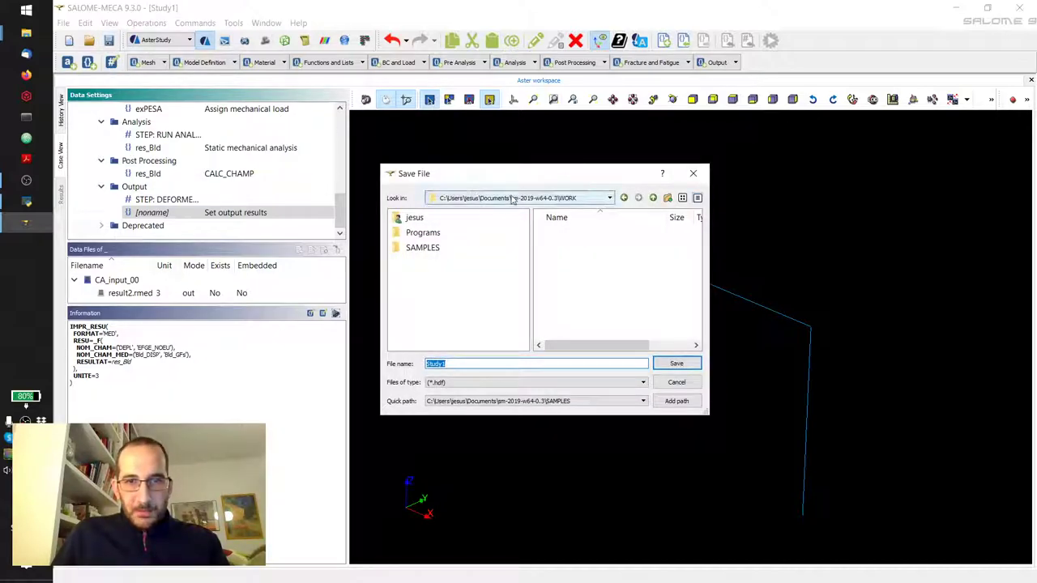
{"action": "left_click", "coordinate": [512, 199]}
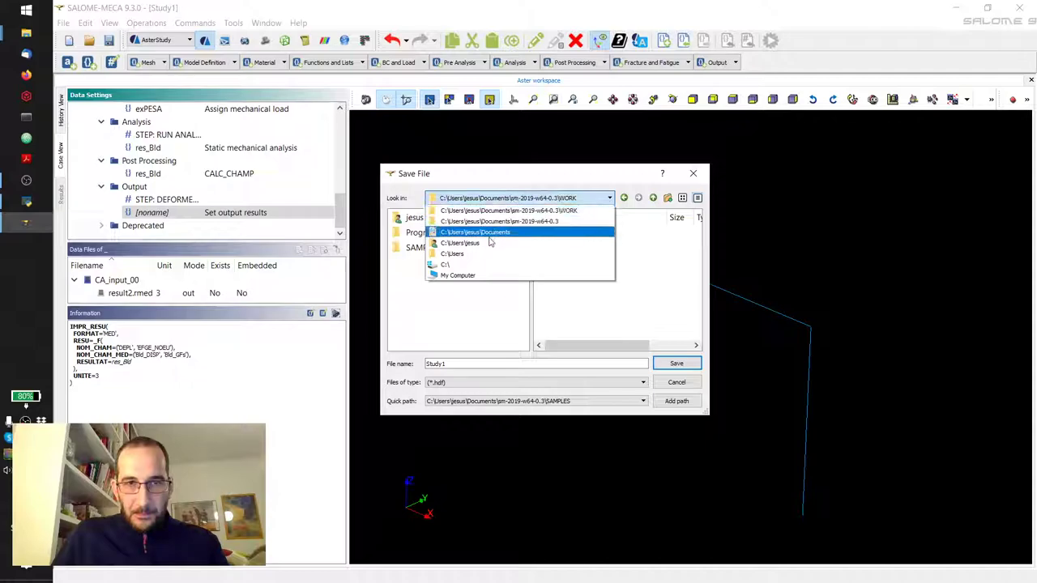
{"action": "left_click", "coordinate": [487, 243]}
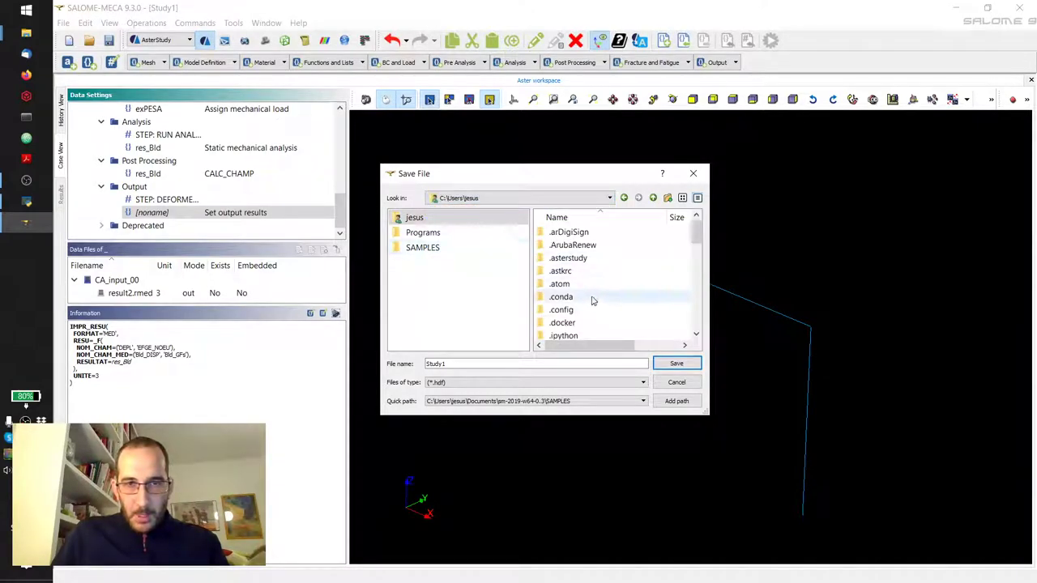
{"action": "scroll", "coordinate": [591, 296], "scroll_direction": "down", "scroll_amount": 5}
{"action": "double_click", "coordinate": [568, 310]}
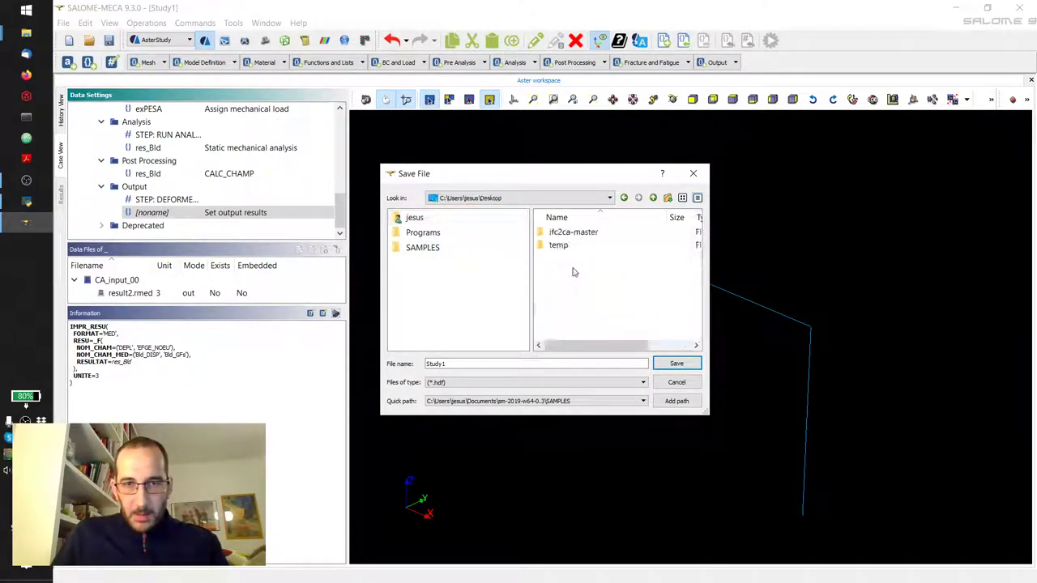
{"action": "double_click", "coordinate": [577, 233]}
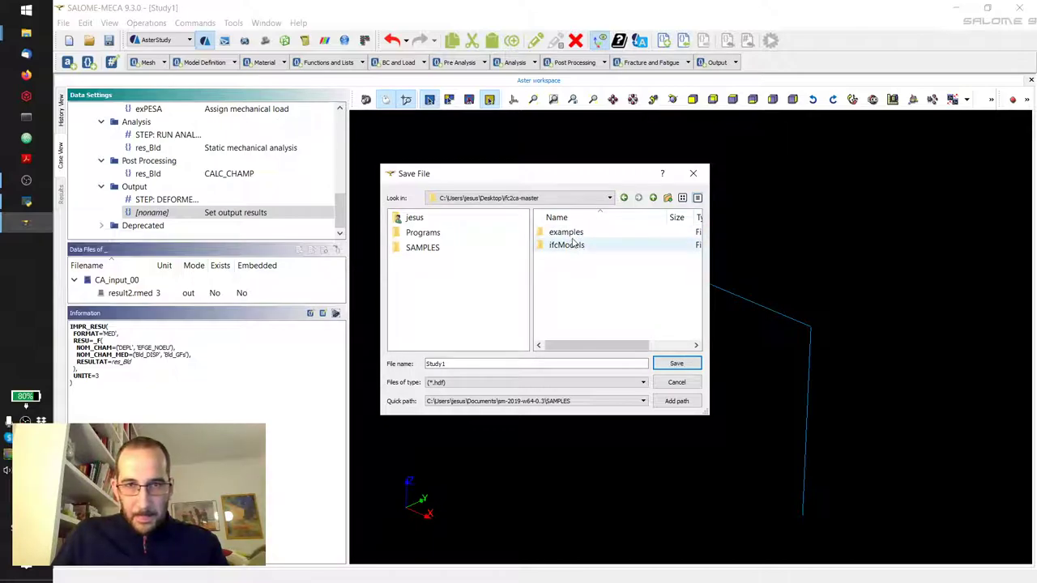
{"action": "double_click", "coordinate": [567, 233]}
{"action": "double_click", "coordinate": [567, 283]}
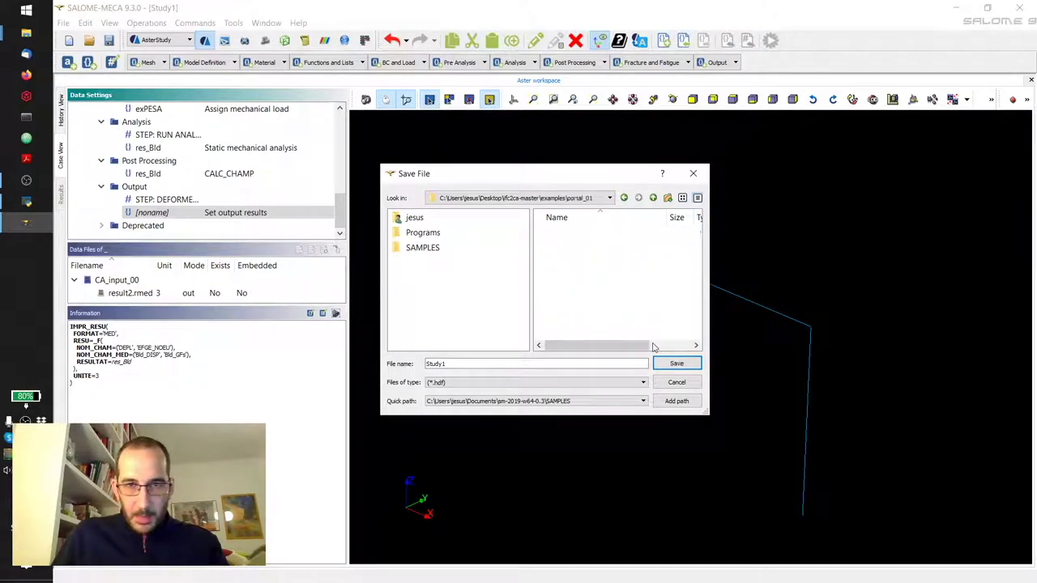
{"action": "left_click", "coordinate": [675, 364]}
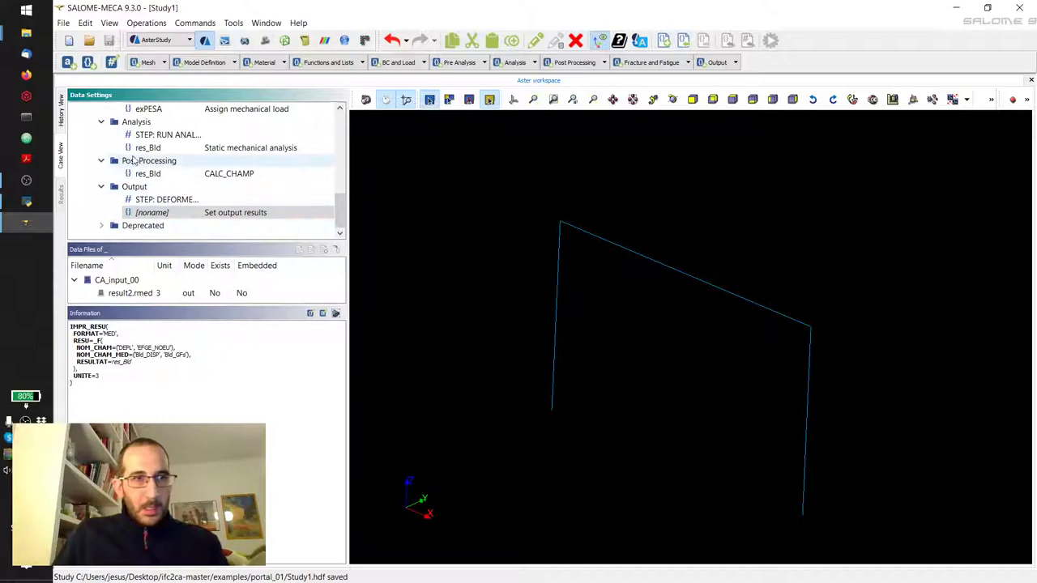
- From Case View, enable the CA_input_00 stage and launch RunCase_1 locally
{"action": "left_click", "coordinate": [60, 154]}
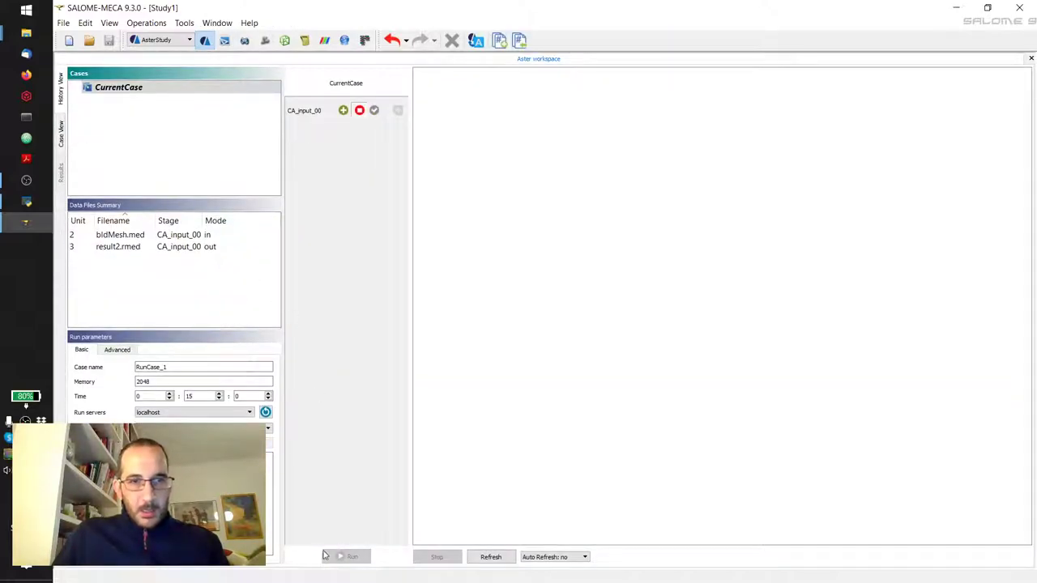
{"action": "left_click", "coordinate": [344, 110]}
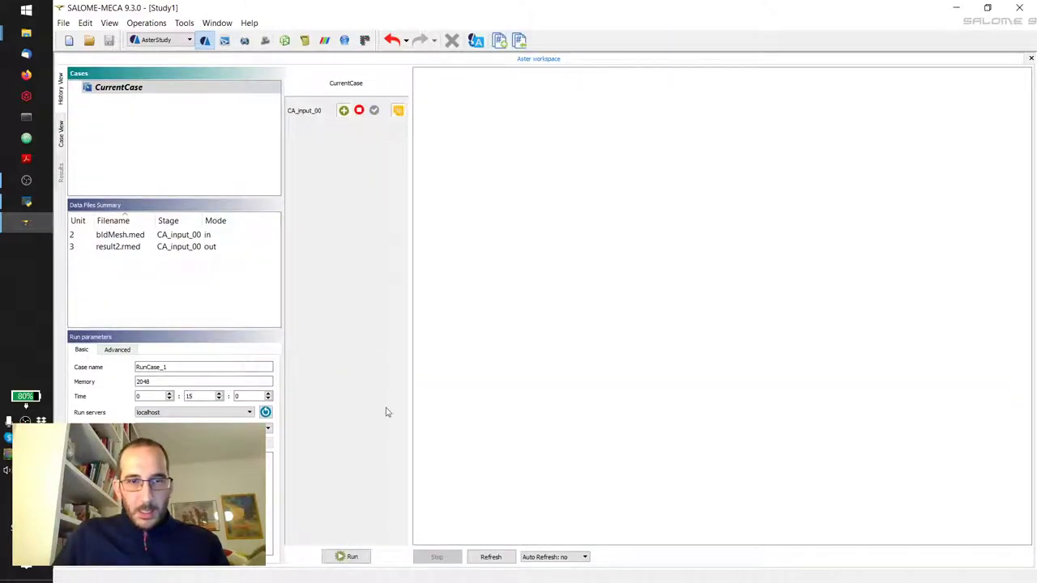
{"action": "left_click", "coordinate": [351, 556]}
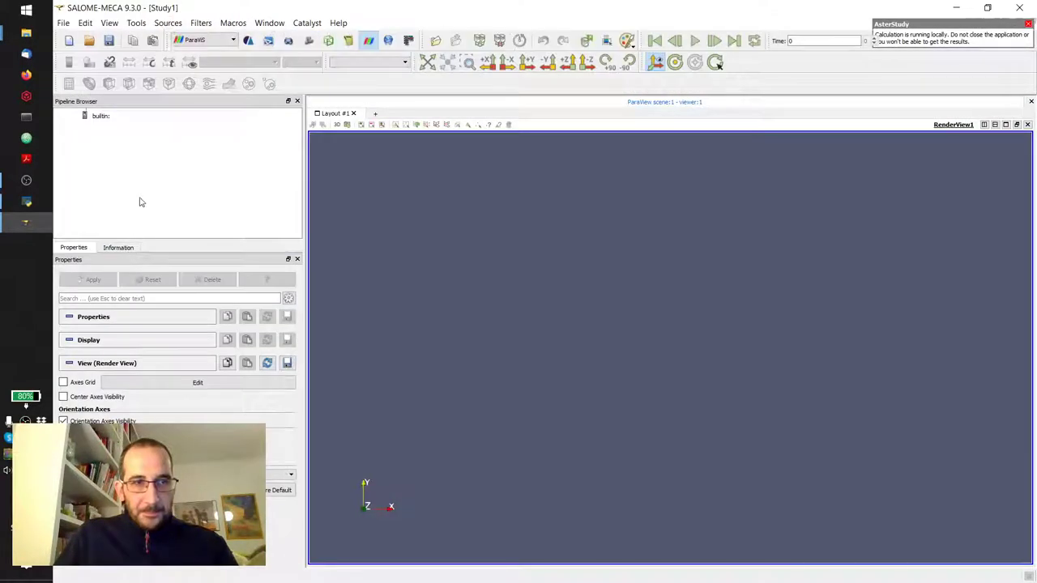
- Open result2.rmed from Desktop/ifc2ca-master/examples/portal_01 into the ParaVis pipeline
{"action": "right_click", "coordinate": [138, 199]}
{"action": "left_click", "coordinate": [168, 207]}
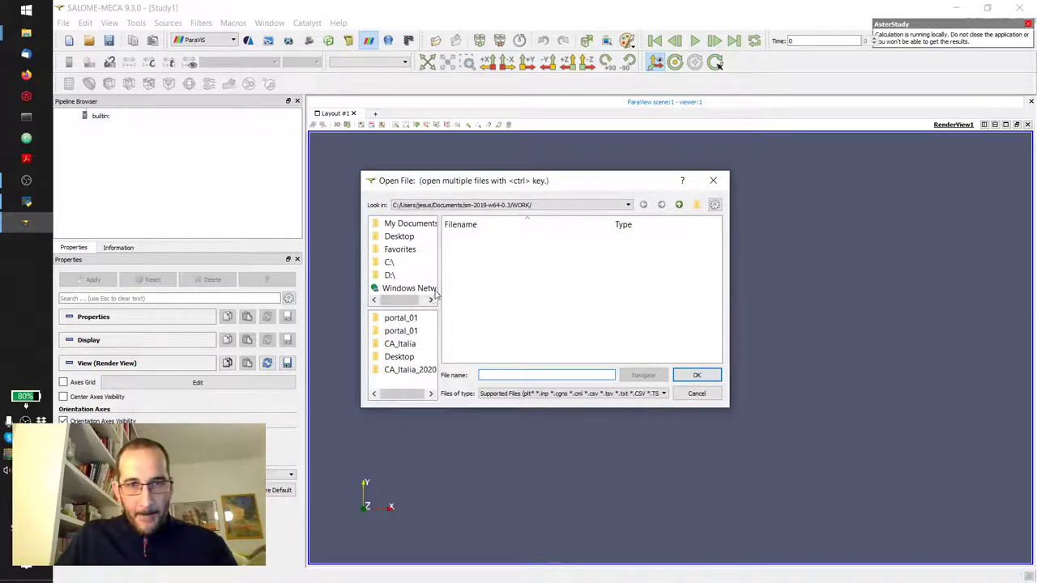
{"action": "left_click", "coordinate": [405, 237]}
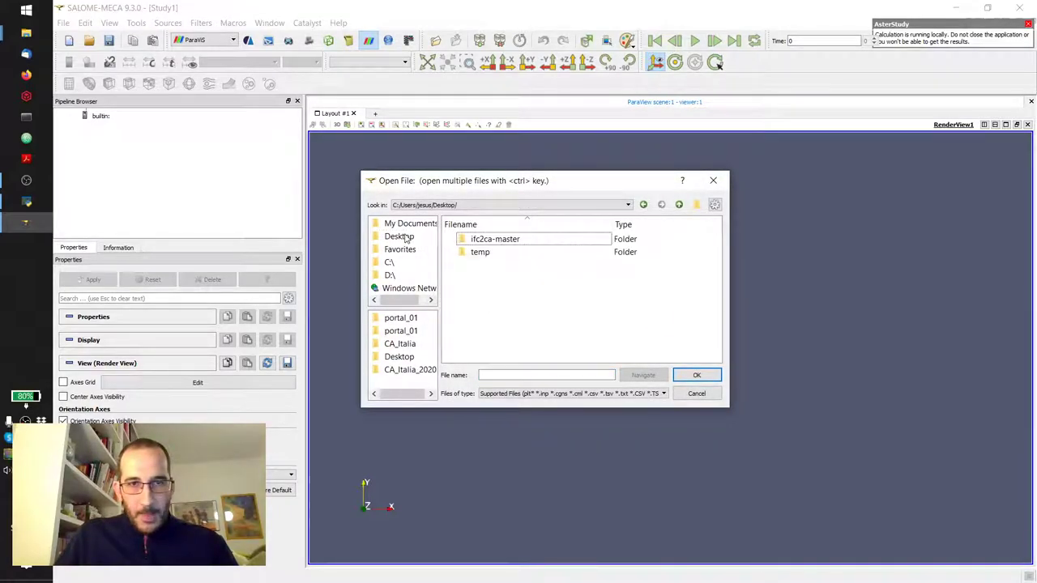
{"action": "double_click", "coordinate": [490, 239]}
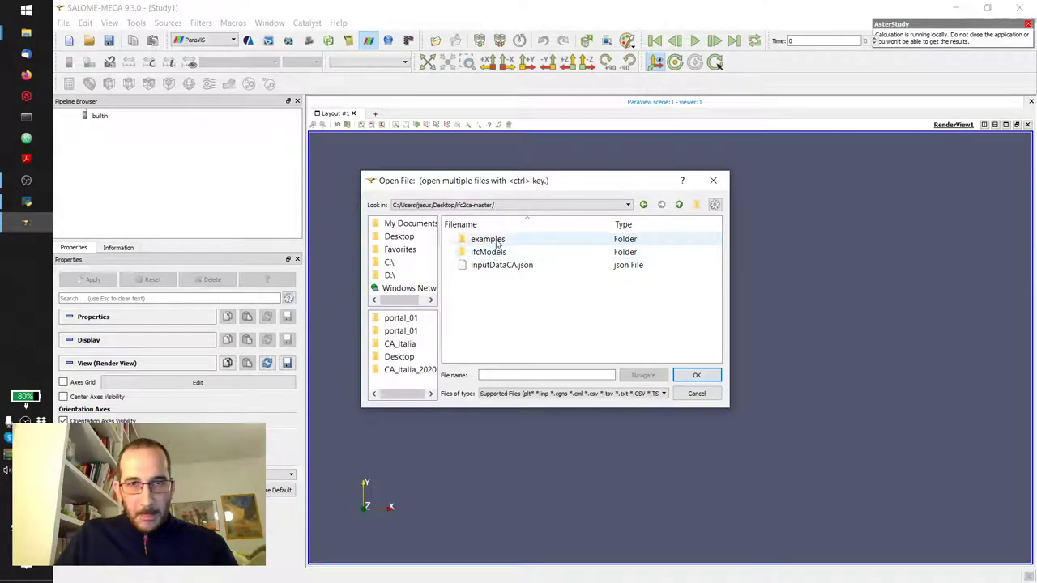
{"action": "double_click", "coordinate": [490, 241]}
{"action": "double_click", "coordinate": [490, 291]}
{"action": "left_click", "coordinate": [492, 304]}
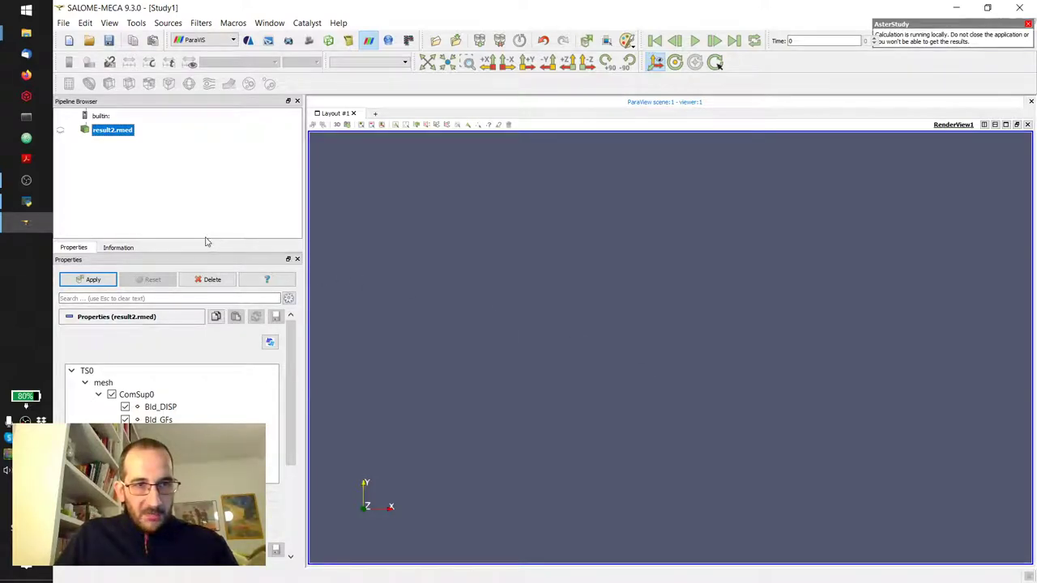
- Apply the reader to display the portal frame mesh, then view it face-on
{"action": "left_click_drag", "start_coordinate": [203, 240], "coordinate": [203, 192]}
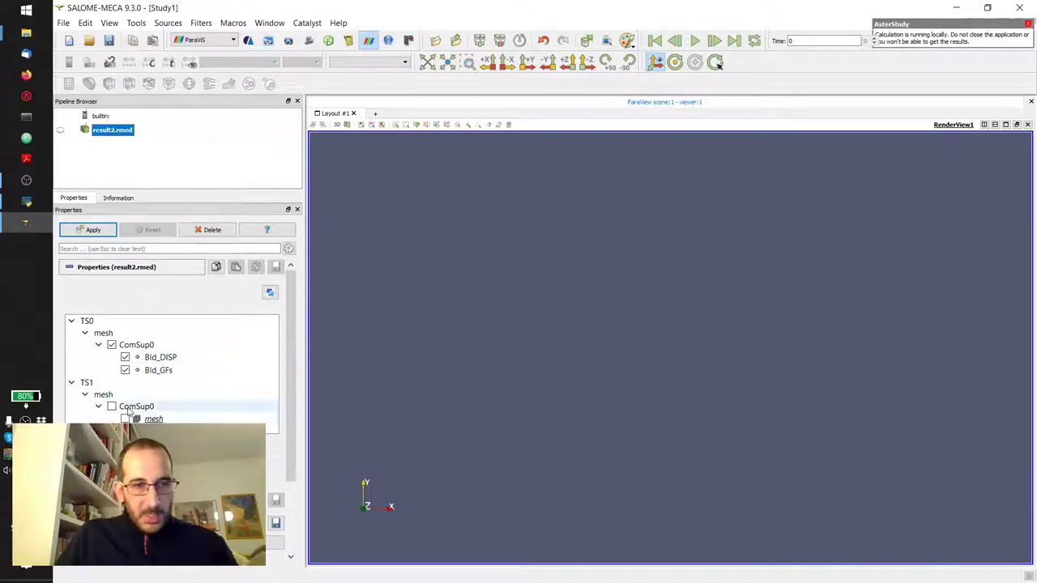
{"action": "left_click_drag", "start_coordinate": [194, 187], "coordinate": [199, 144]}
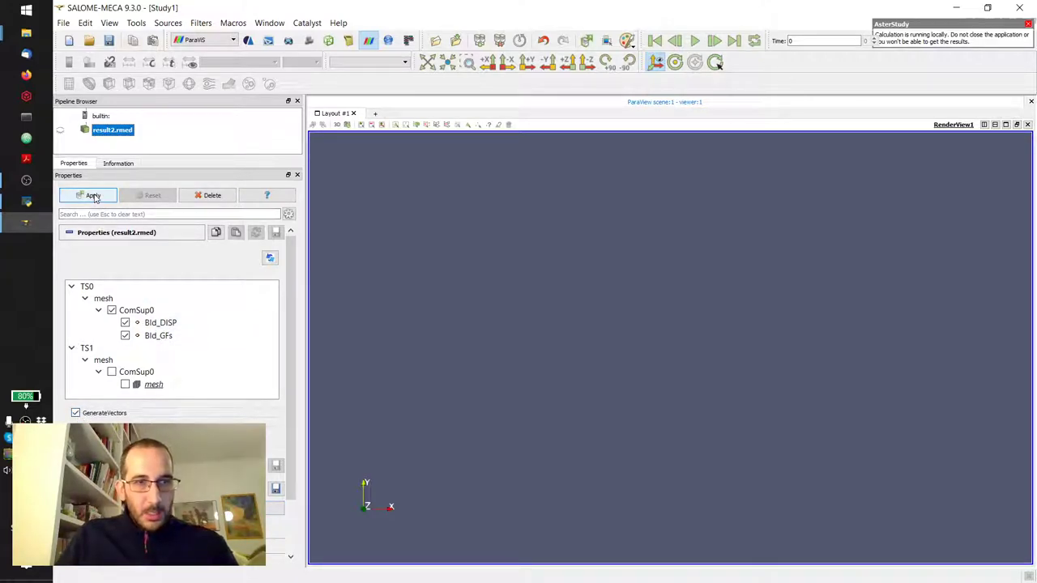
{"action": "left_click", "coordinate": [92, 195]}
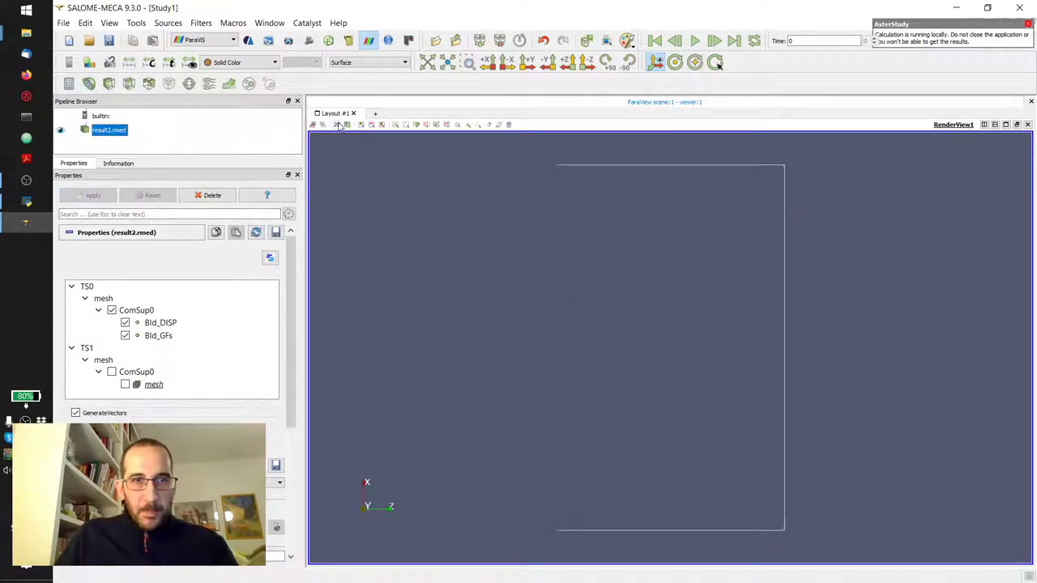
{"action": "left_click", "coordinate": [367, 125]}
{"action": "left_click_drag", "start_coordinate": [725, 448], "coordinate": [505, 229]}
{"action": "left_click", "coordinate": [527, 63]}
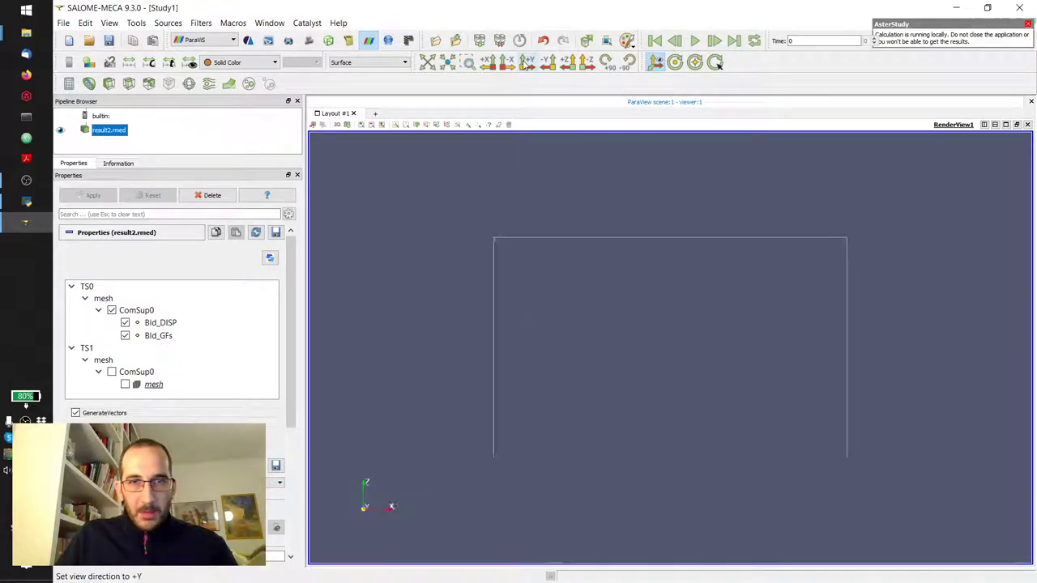
- Add a Warp By Vector filter on Bld_DISP_Vector with scale factor 1084.11
{"action": "left_click", "coordinate": [229, 85]}
{"action": "left_click_drag", "start_coordinate": [96, 264], "coordinate": [143, 270]}
{"action": "left_click", "coordinate": [152, 251]}
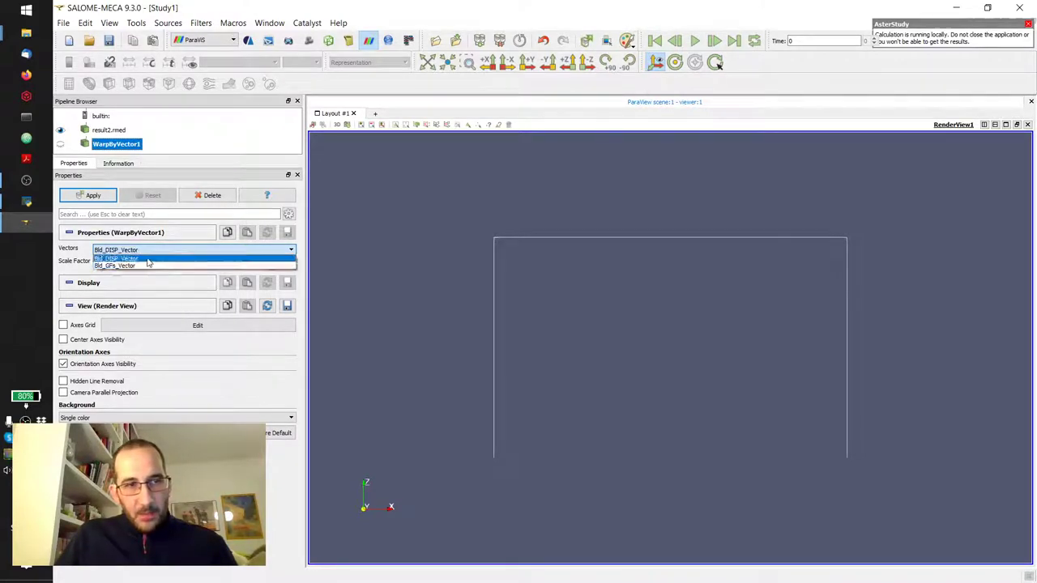
{"action": "left_click", "coordinate": [144, 259]}
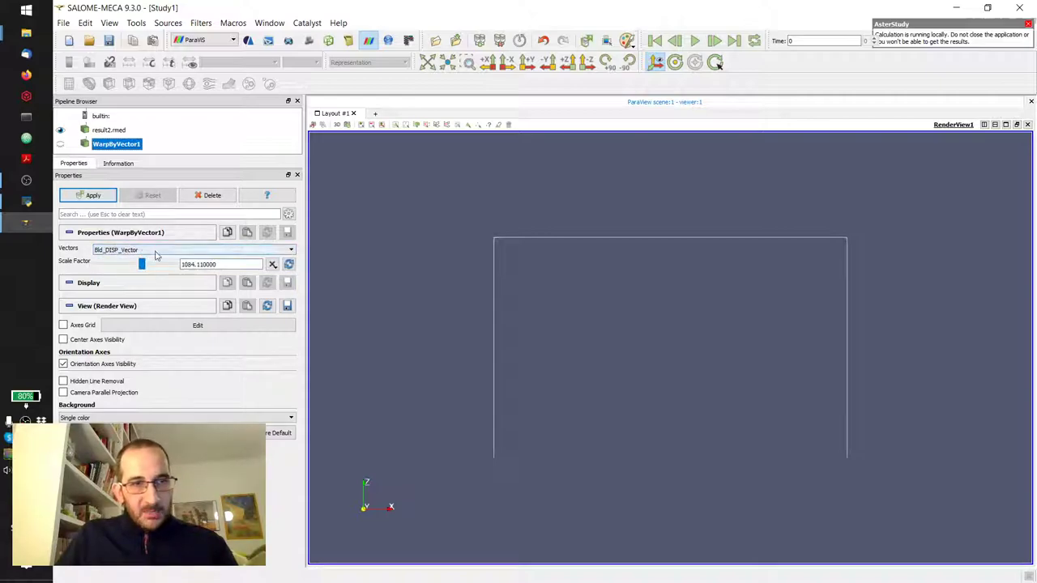
{"action": "left_click", "coordinate": [89, 196]}
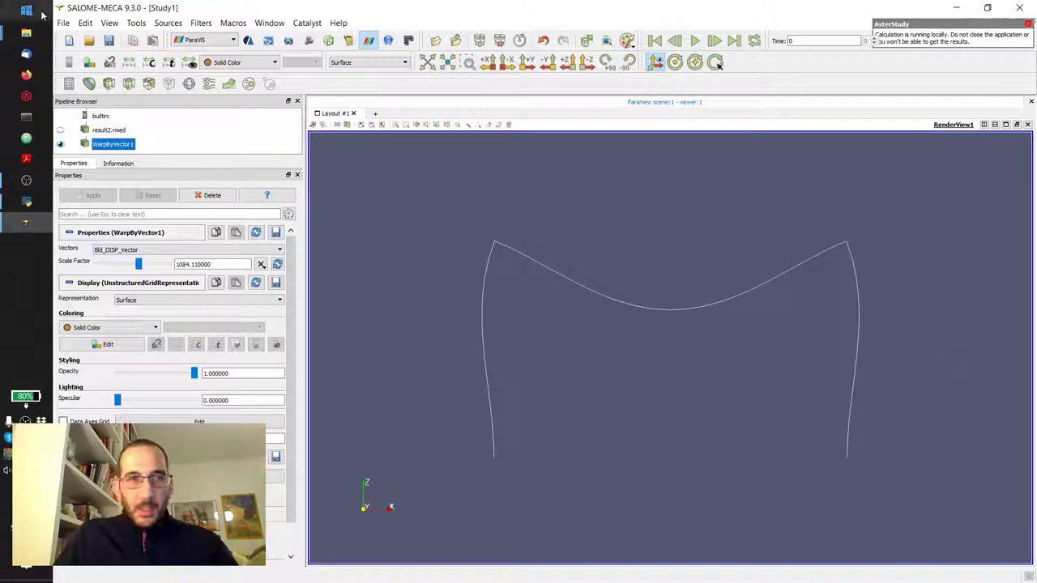
- Colour the warped frame by Bld_DISP_Vector displacement magnitude
{"action": "left_click", "coordinate": [239, 63]}
{"action": "left_click", "coordinate": [234, 90]}
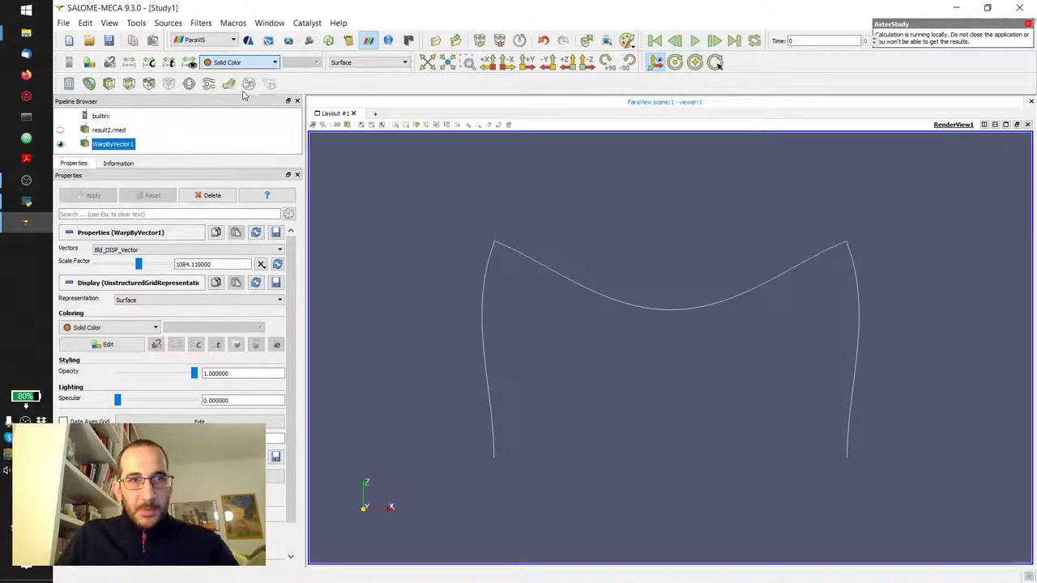
{"action": "left_click_drag", "start_coordinate": [656, 278], "coordinate": [680, 342]}
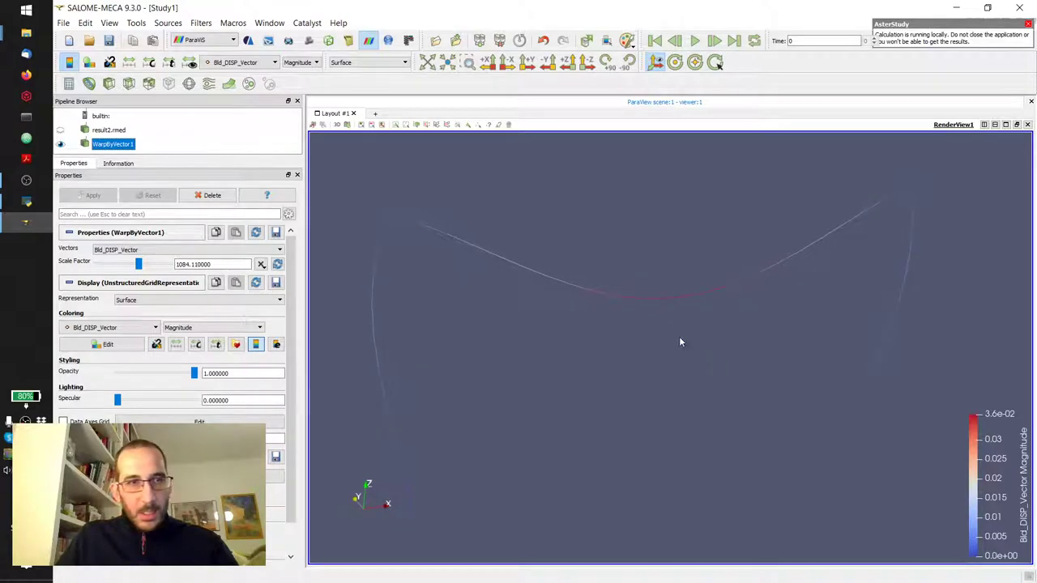
- Switch the warped frame's colouring to the Bld_GFs generalized forces field
{"action": "left_click", "coordinate": [300, 63]}
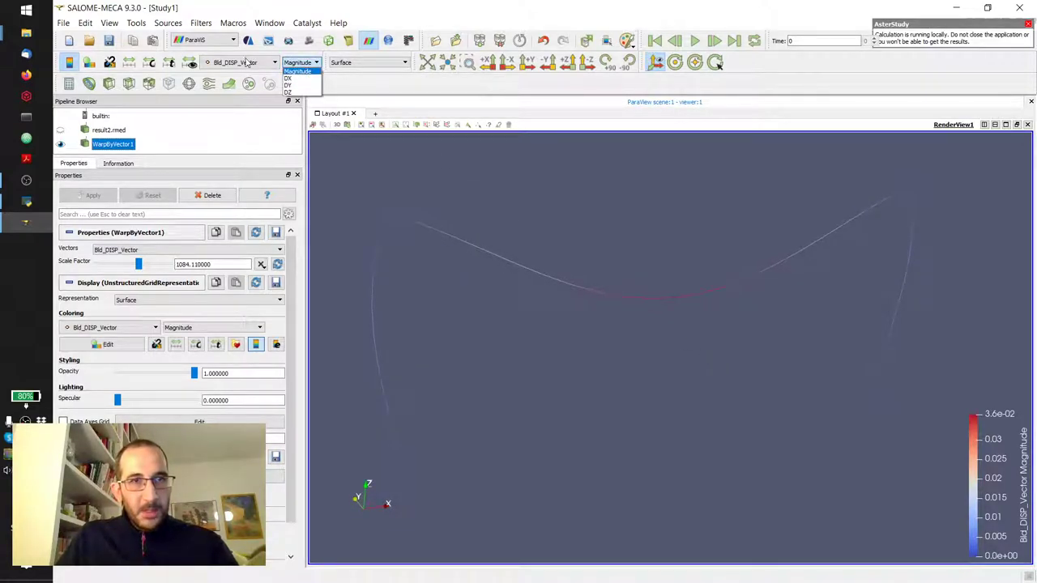
{"action": "left_click", "coordinate": [245, 64]}
{"action": "left_click", "coordinate": [240, 96]}
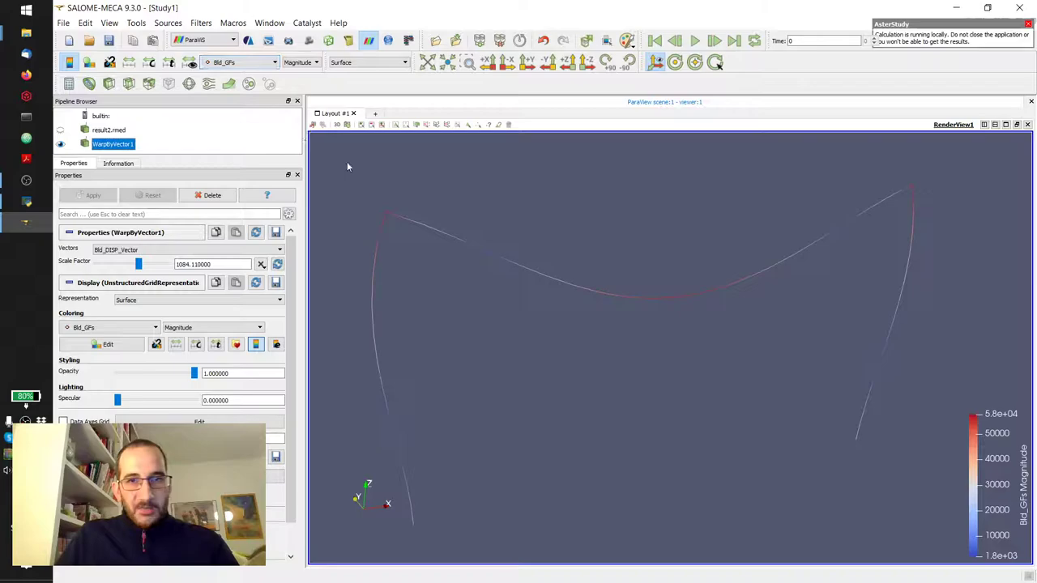
{"action": "left_click_drag", "start_coordinate": [347, 167], "coordinate": [455, 293]}
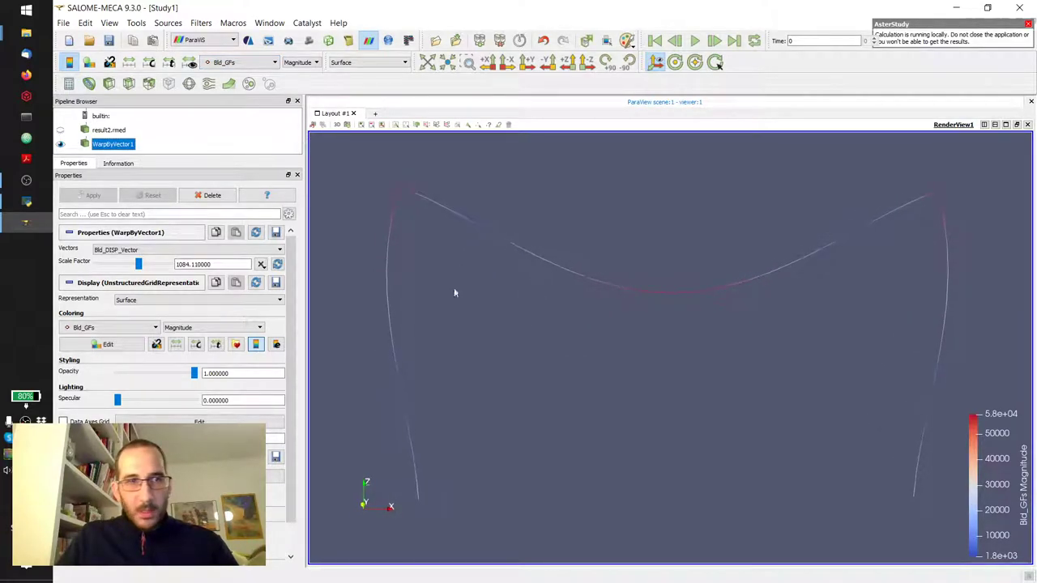
- Colour by the Bld_GFs axial force component N and inspect the beam
{"action": "left_click", "coordinate": [300, 62]}
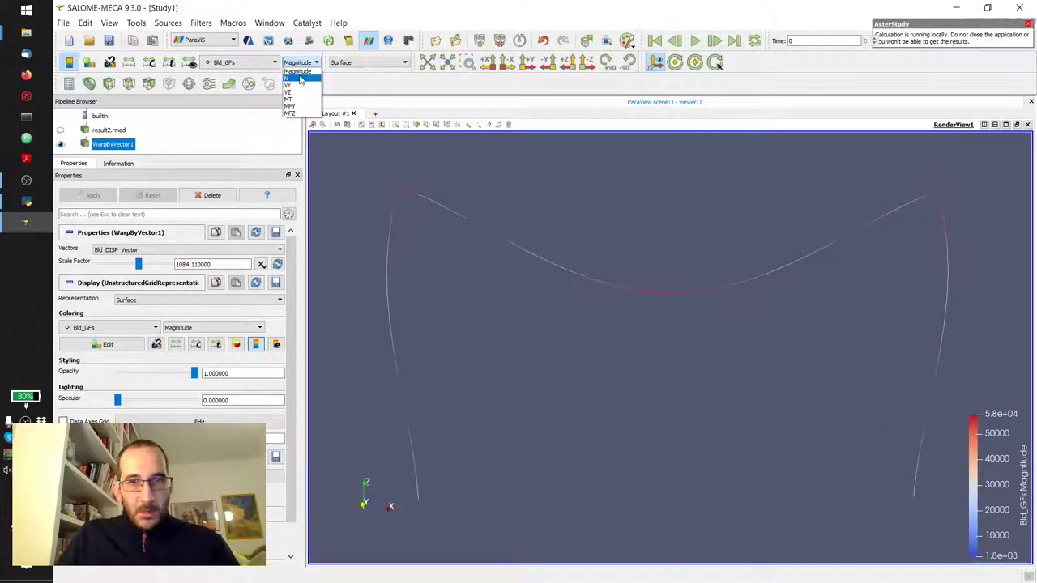
{"action": "left_click", "coordinate": [299, 77]}
{"action": "scroll", "coordinate": [594, 316], "scroll_direction": "down", "scroll_amount": 3}
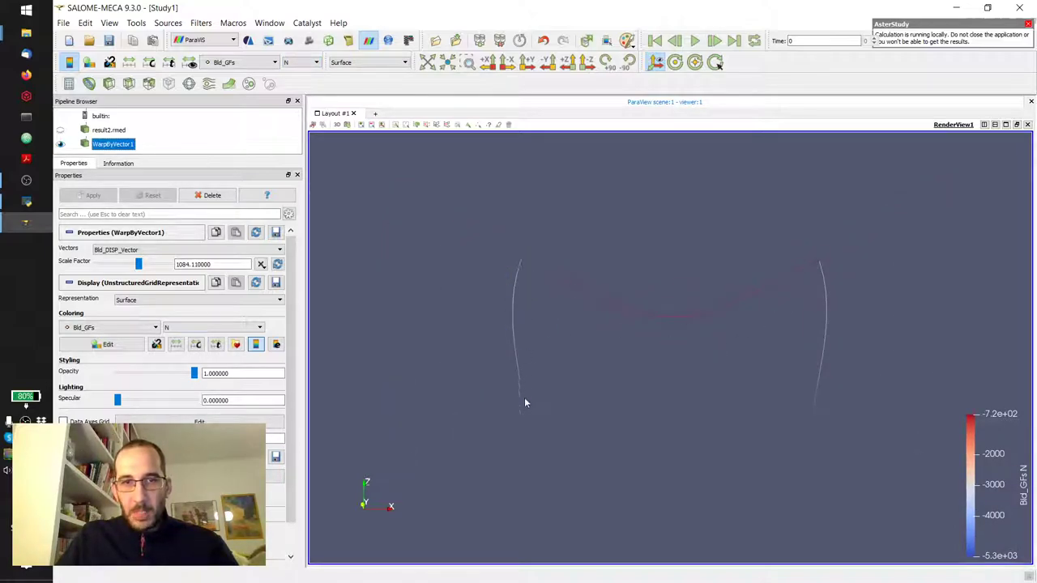
{"action": "scroll", "coordinate": [503, 250], "scroll_direction": "up", "scroll_amount": 5}
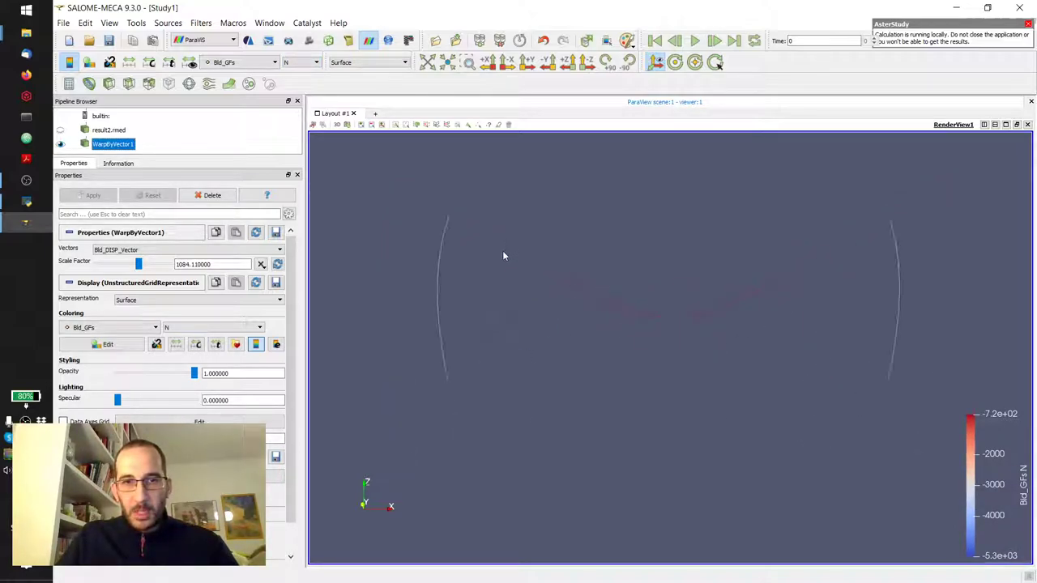
{"action": "middle_click_drag", "start_coordinate": [527, 265], "coordinate": [720, 370]}
{"action": "left_click_drag", "start_coordinate": [722, 375], "coordinate": [497, 232]}
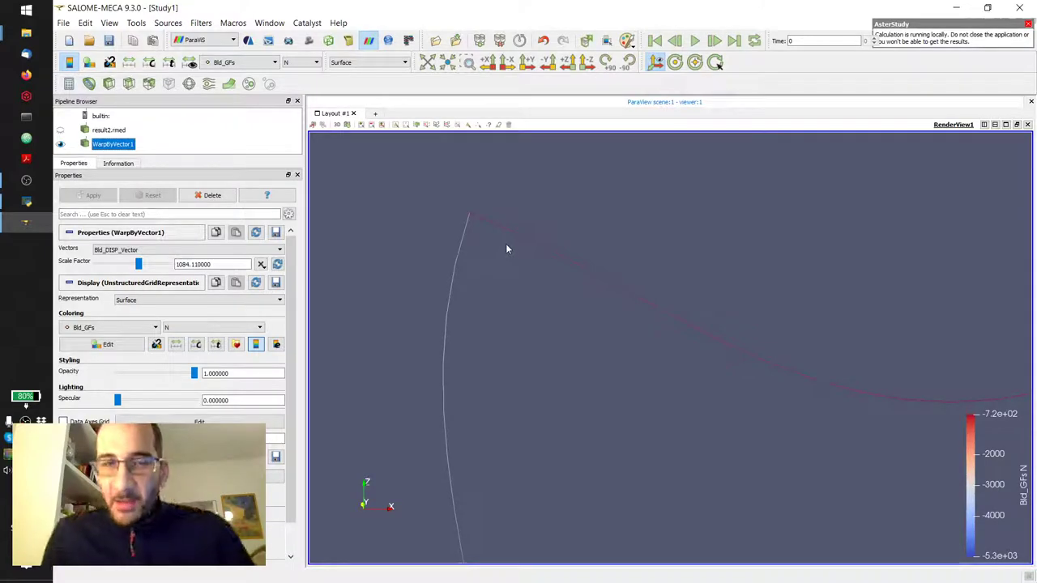
- View the frame from +Y and colour it by shear forces VY, then VZ
{"action": "left_click", "coordinate": [527, 64]}
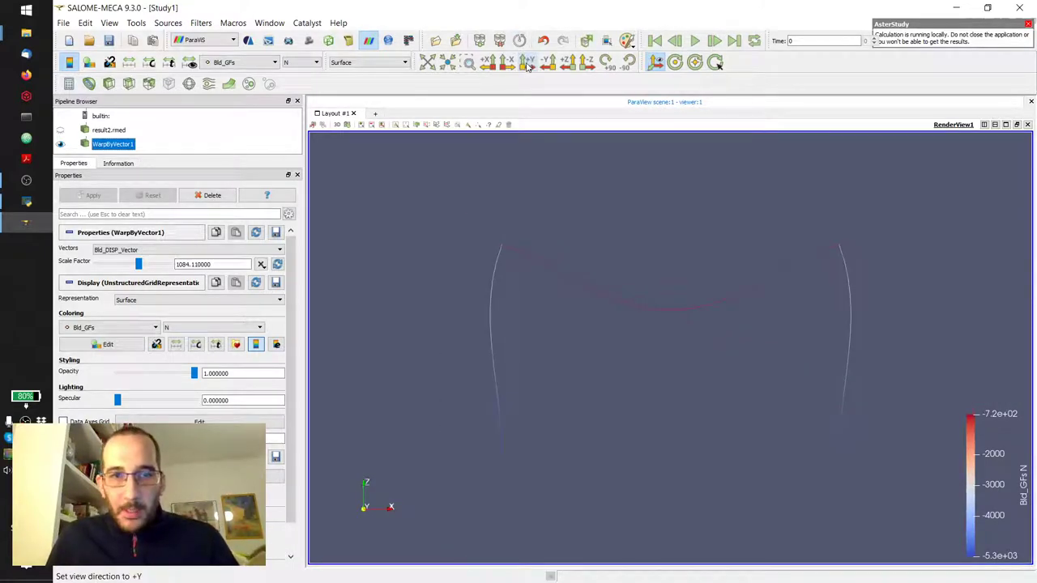
{"action": "left_click", "coordinate": [307, 63]}
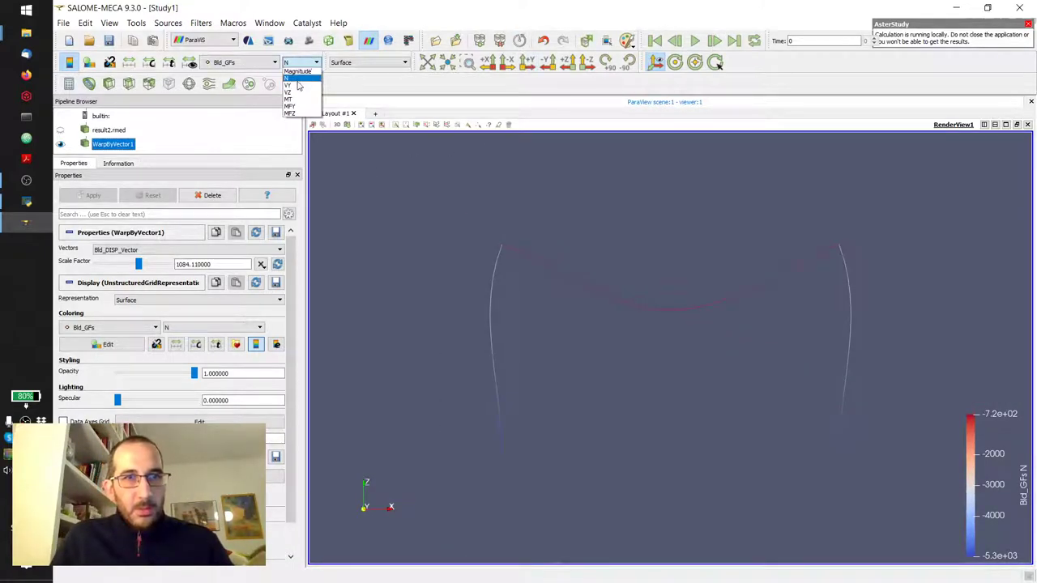
{"action": "left_click", "coordinate": [295, 86]}
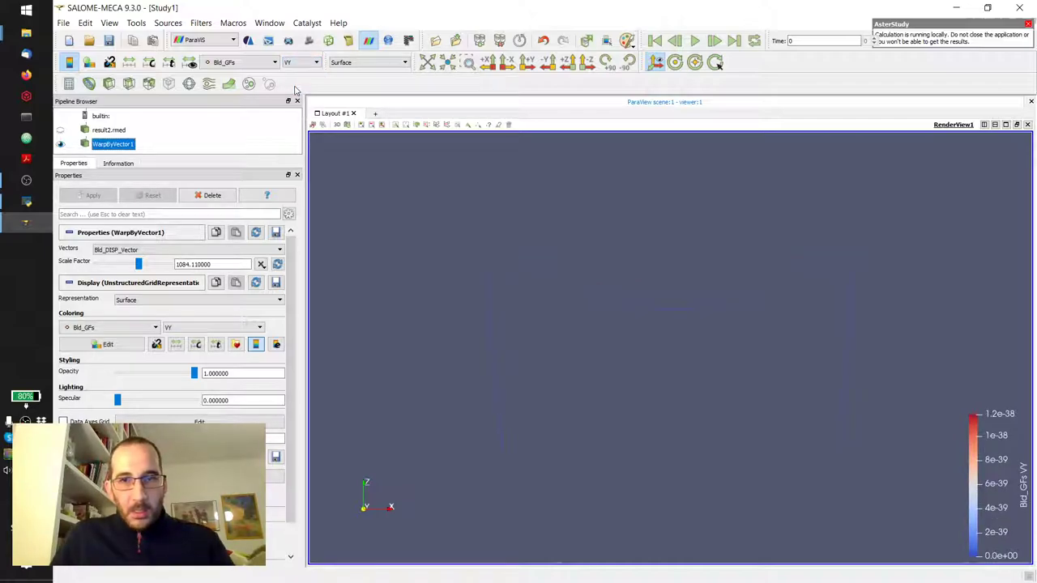
{"action": "left_click", "coordinate": [299, 63]}
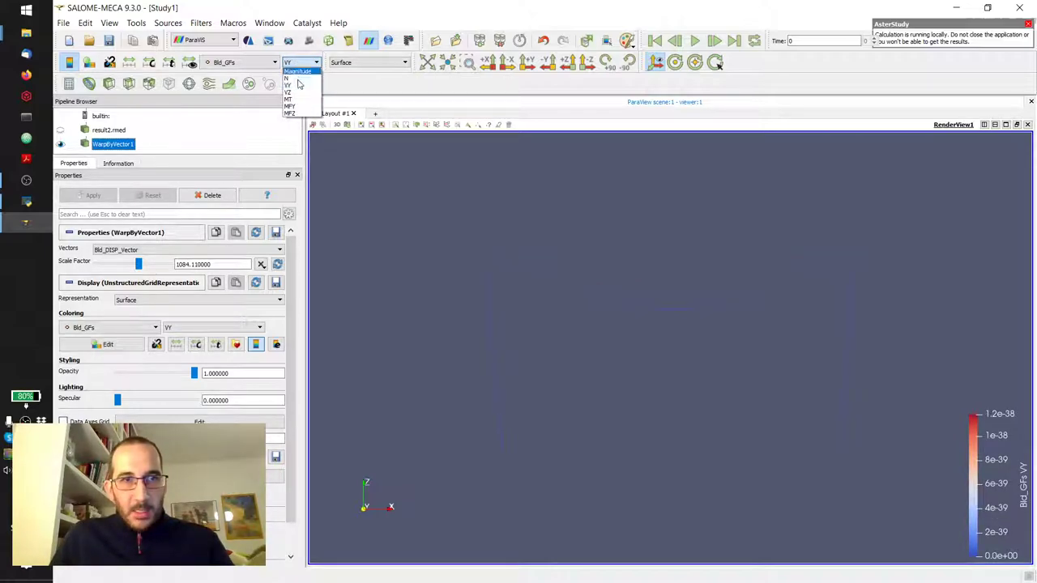
{"action": "left_click", "coordinate": [300, 97]}
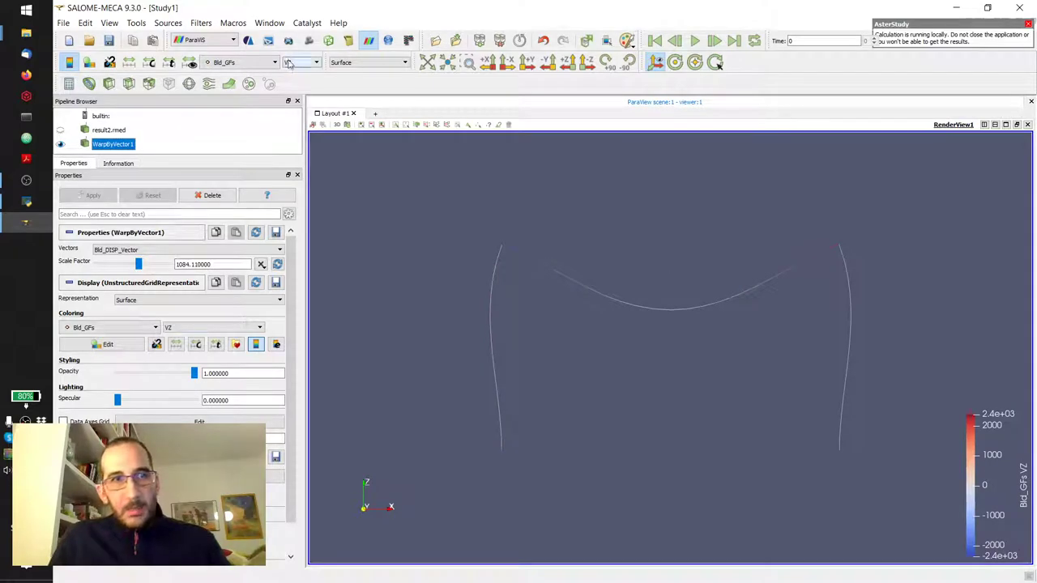
- Cycle the colouring through torsion MT and bending moments MFY and MFZ, then back to N
{"action": "left_click", "coordinate": [301, 63]}
{"action": "left_click", "coordinate": [303, 99]}
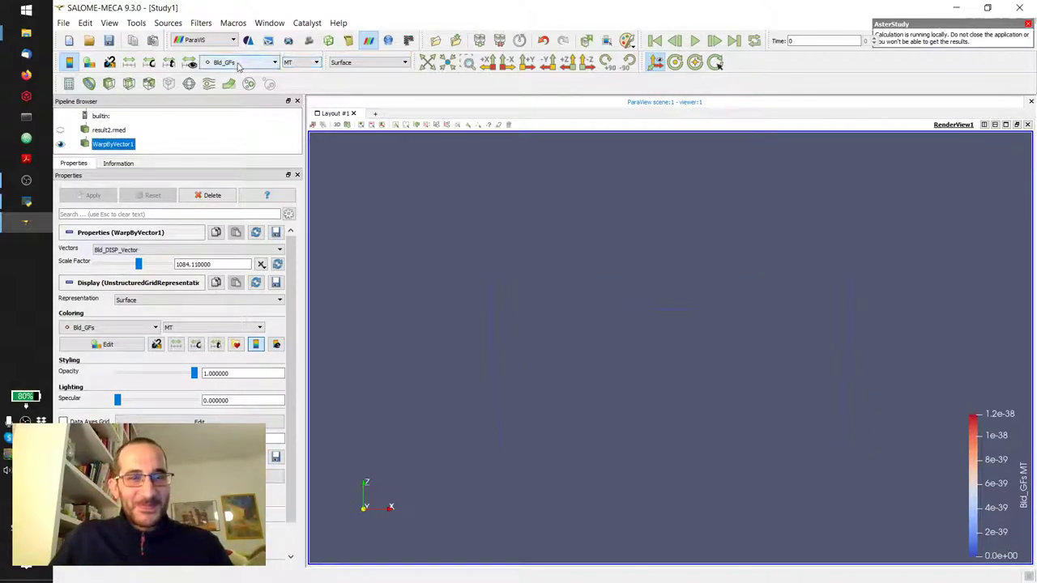
{"action": "left_click", "coordinate": [302, 62]}
{"action": "left_click", "coordinate": [305, 106]}
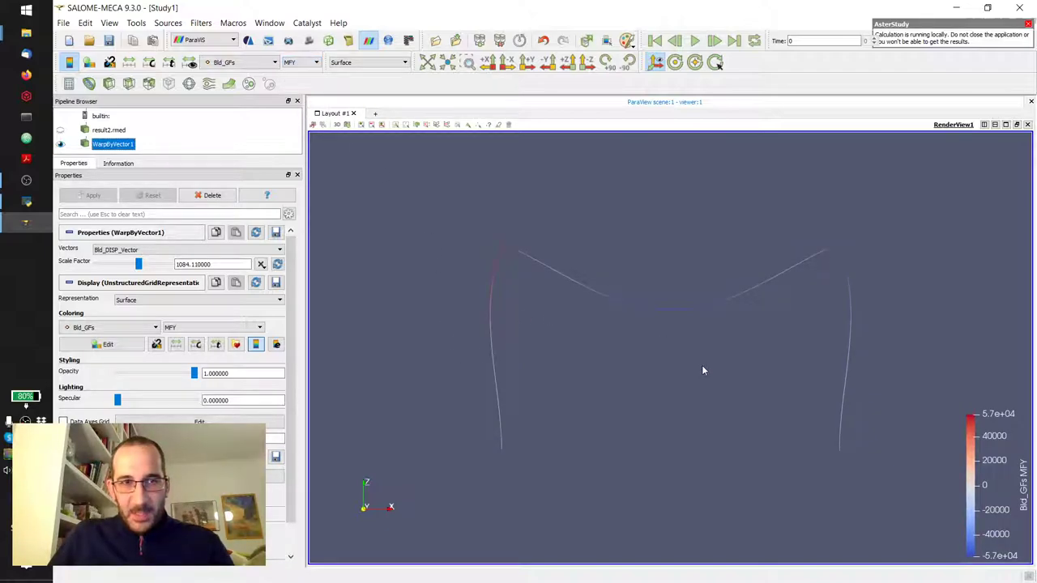
{"action": "left_click", "coordinate": [302, 62]}
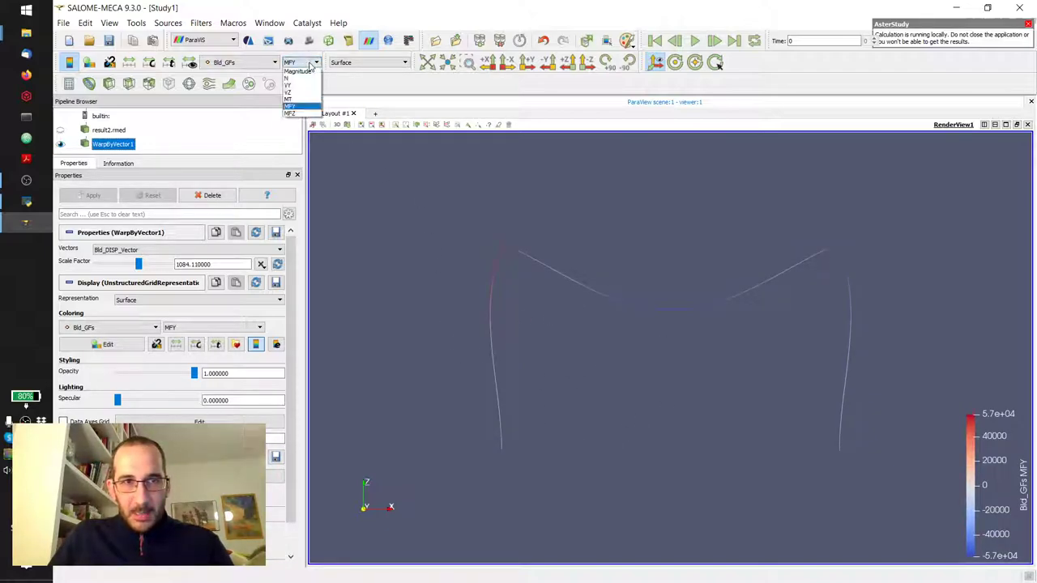
{"action": "left_click", "coordinate": [305, 116]}
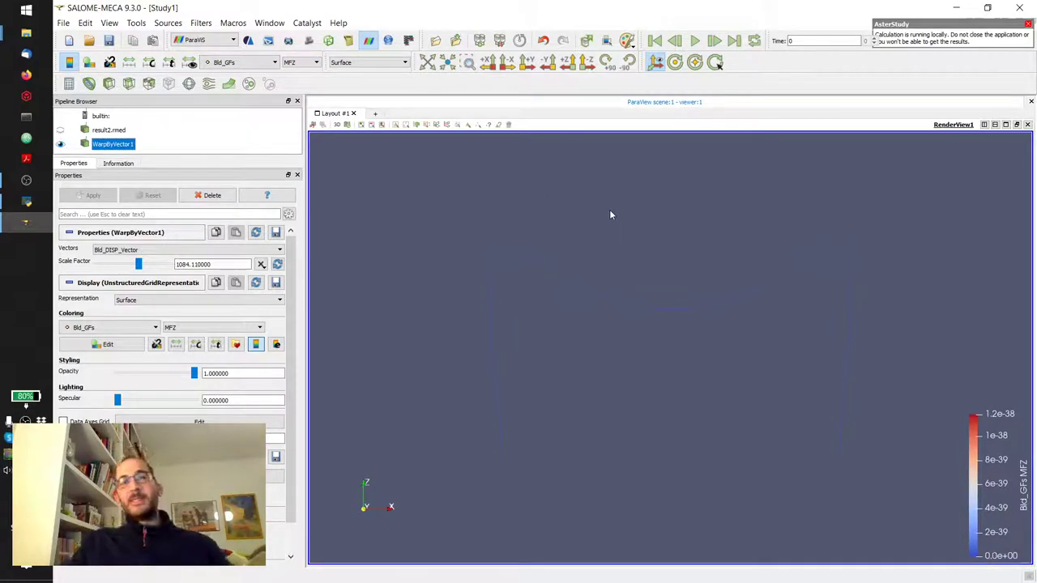
{"action": "left_click", "coordinate": [296, 64]}
{"action": "left_click", "coordinate": [300, 78]}
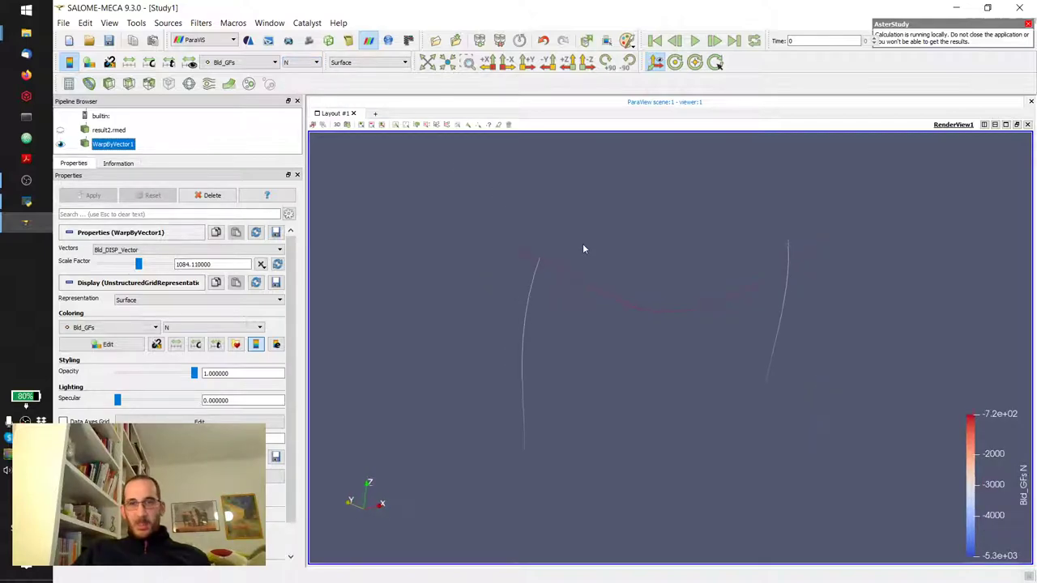
{"action": "left_click_drag", "start_coordinate": [570, 252], "coordinate": [561, 266]}
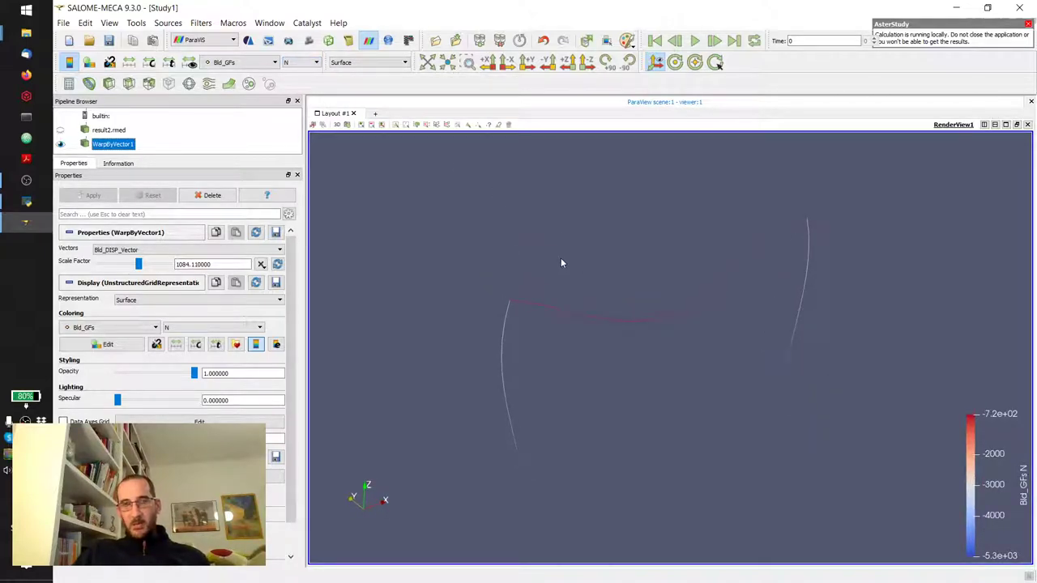